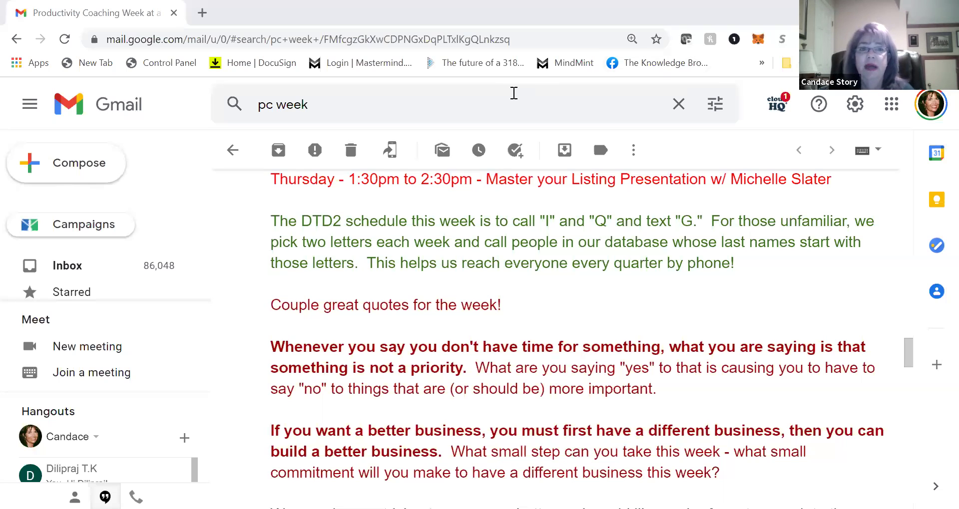
Open the FMLS member site in a new tab and log in with the saved credentials
click(202, 13)
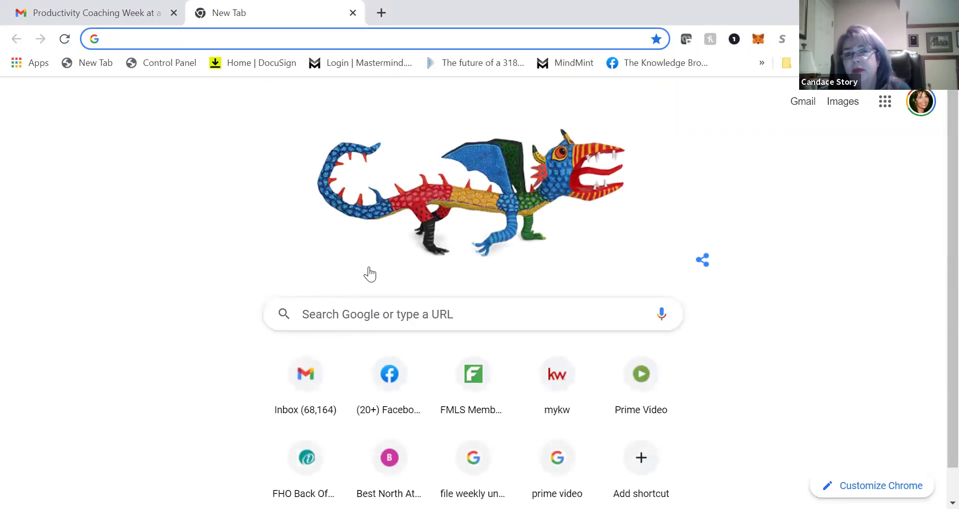
click(475, 378)
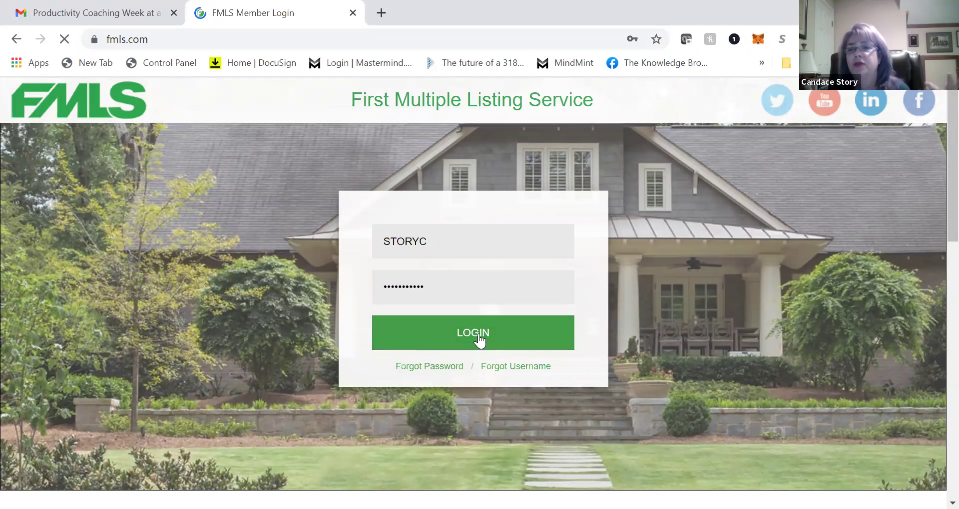
click(482, 341)
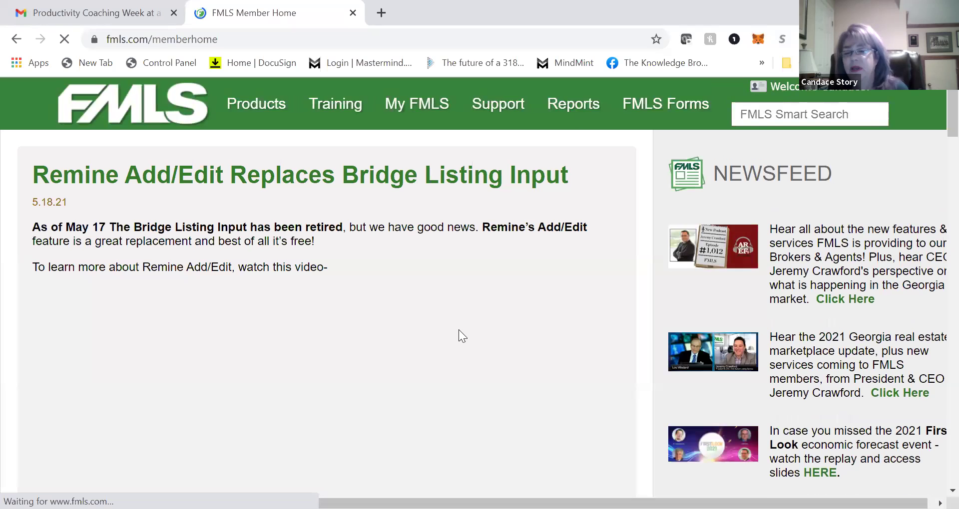
Launch Matrix from the FMLS products and open the Residential search form
click(269, 100)
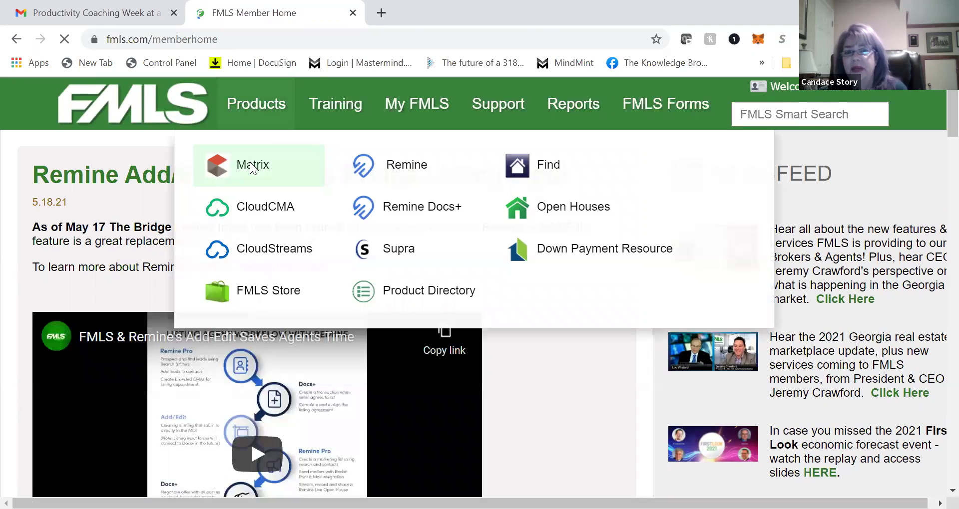
click(250, 162)
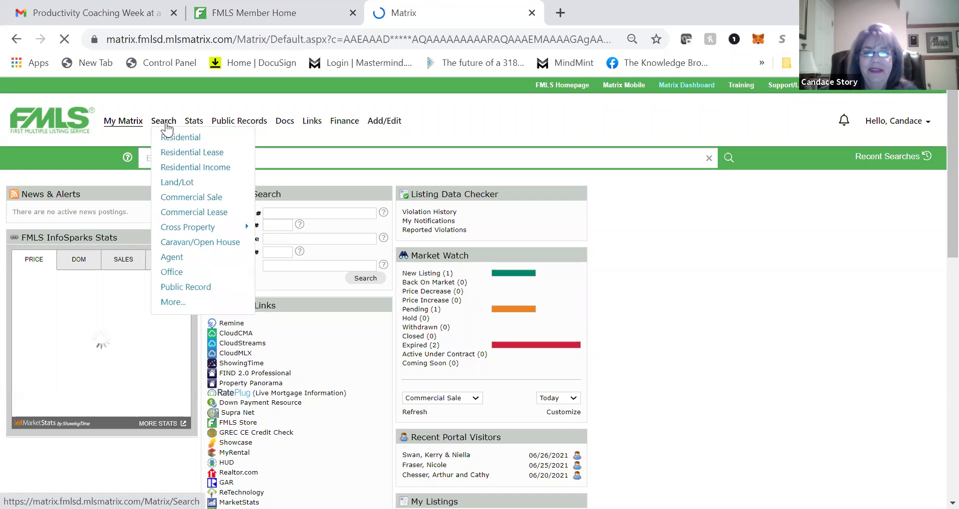
click(166, 124)
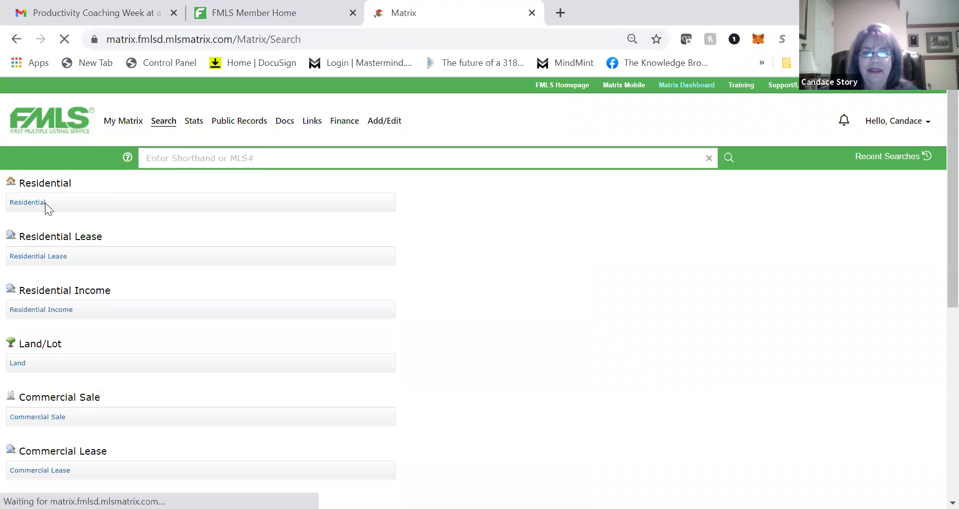
click(43, 204)
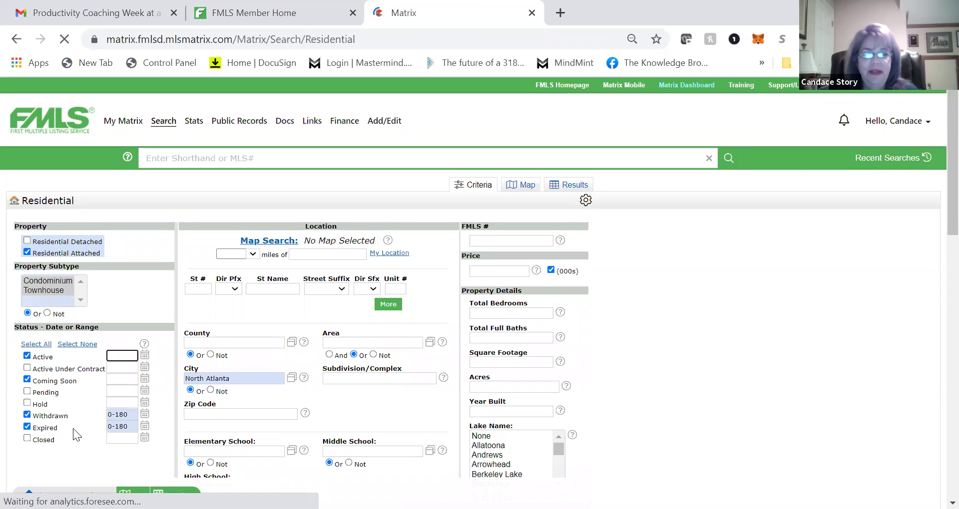
Clear the previous search criteria, set the property to Residential Detached and select all listing statuses
scroll(38, 403, down, 6)
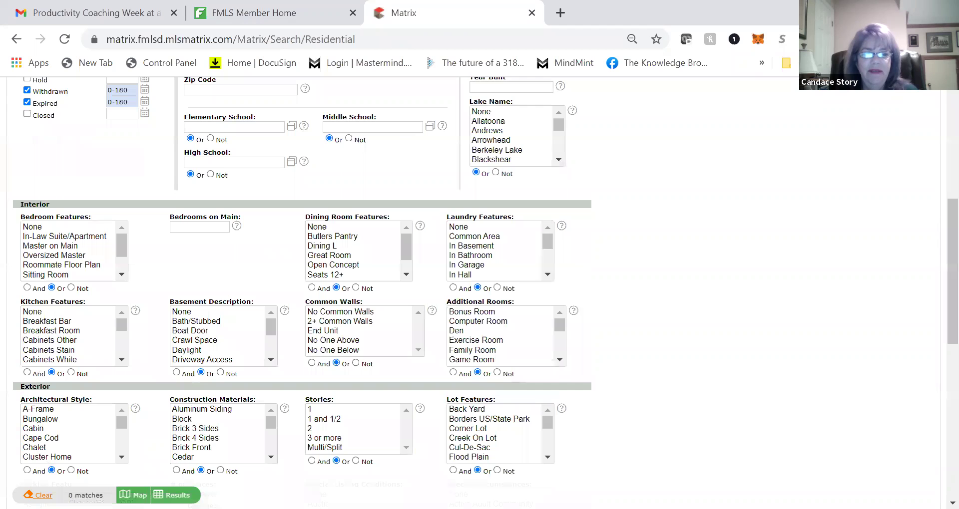
click(37, 495)
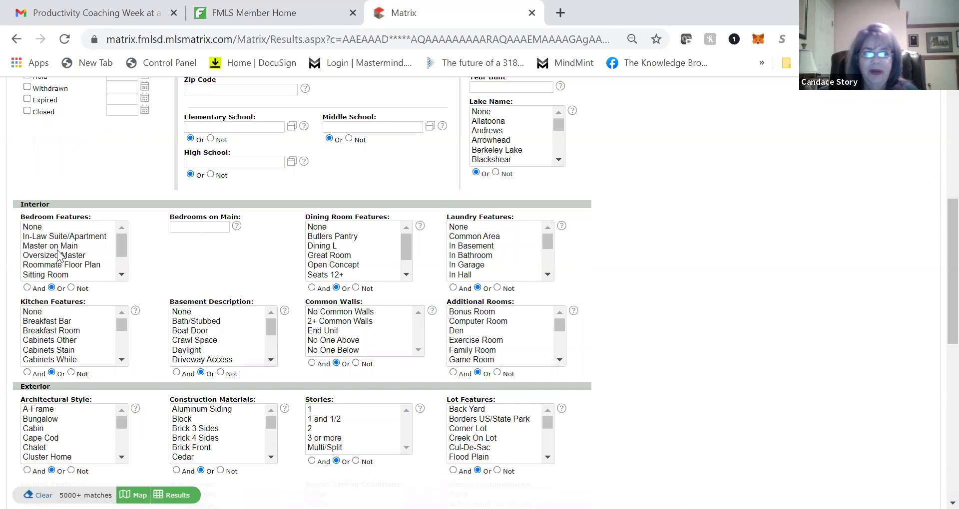
click(27, 242)
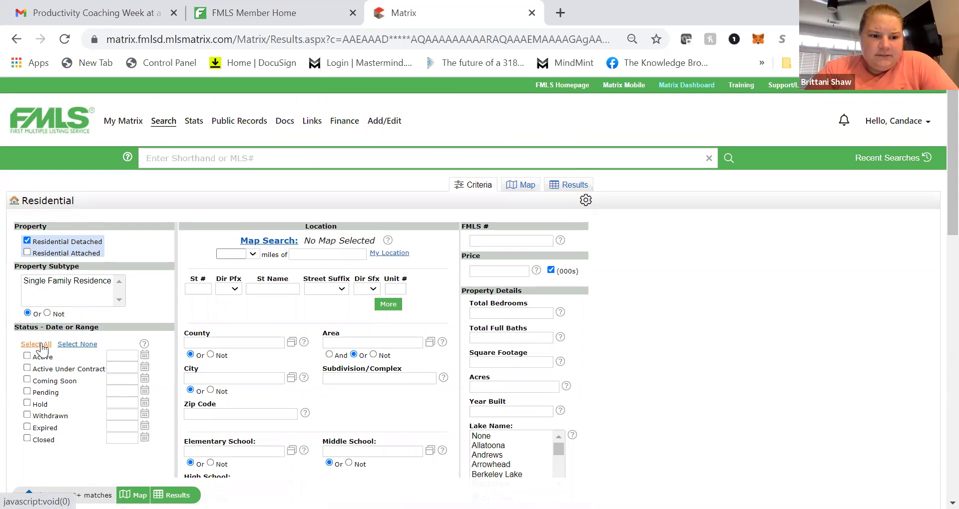
click(36, 344)
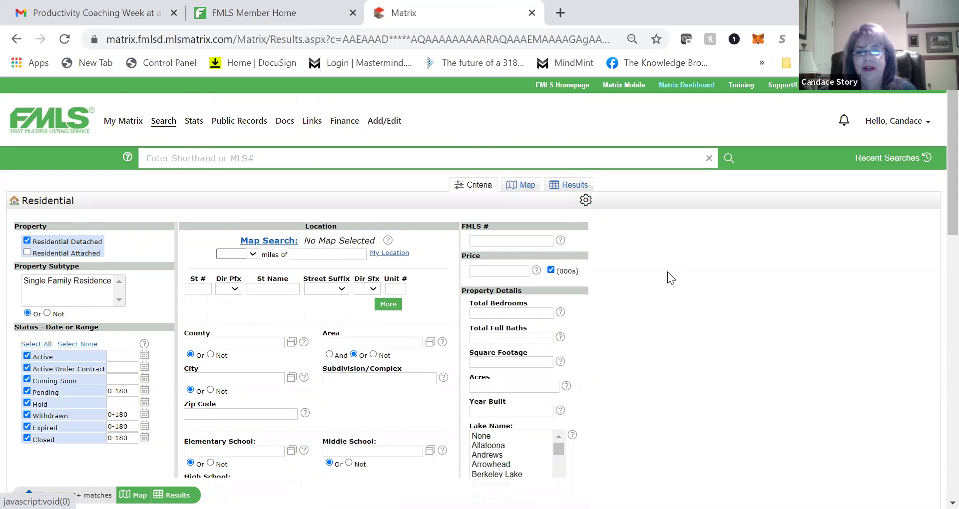
scroll(533, 309, down, 6)
scroll(494, 287, up, 6)
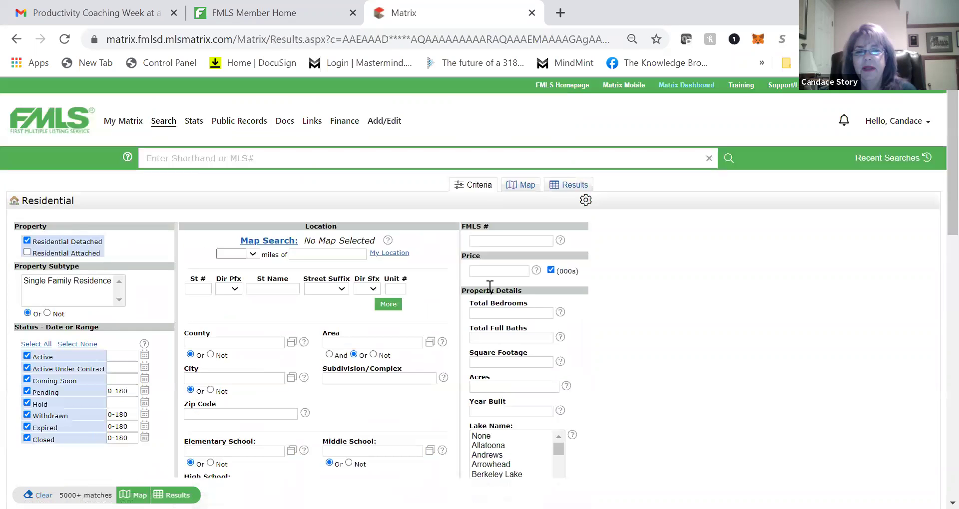
Search for listings in the subdivision "Preserve at Etowah" and display the results
click(352, 375)
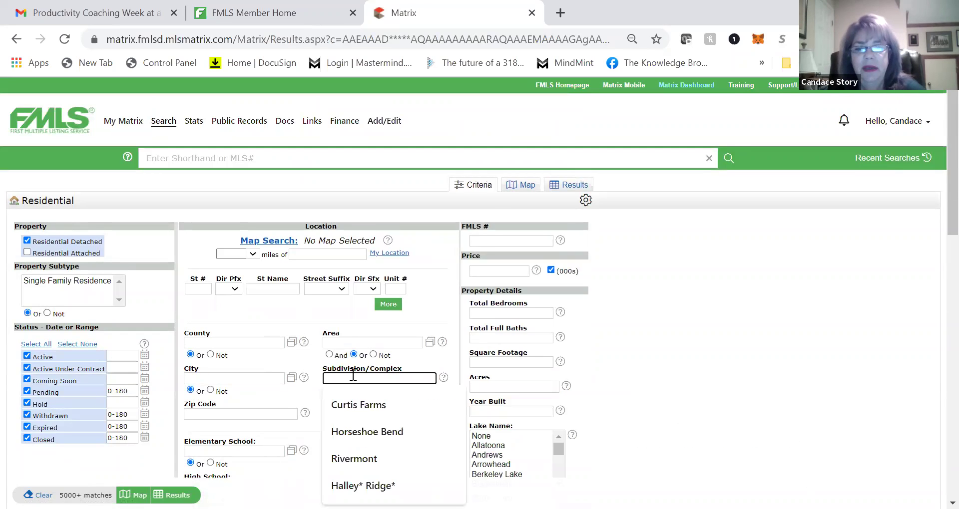
text(Preserve)
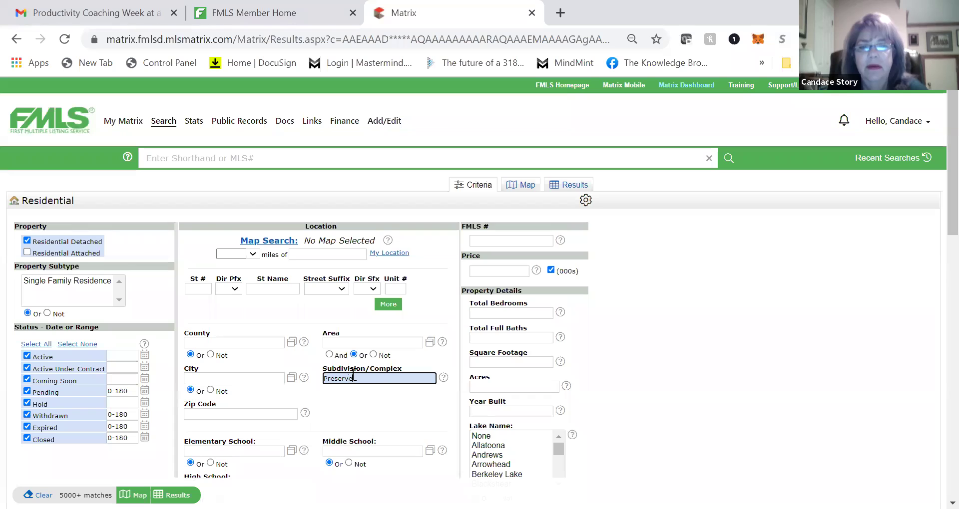
text( at Etowah)
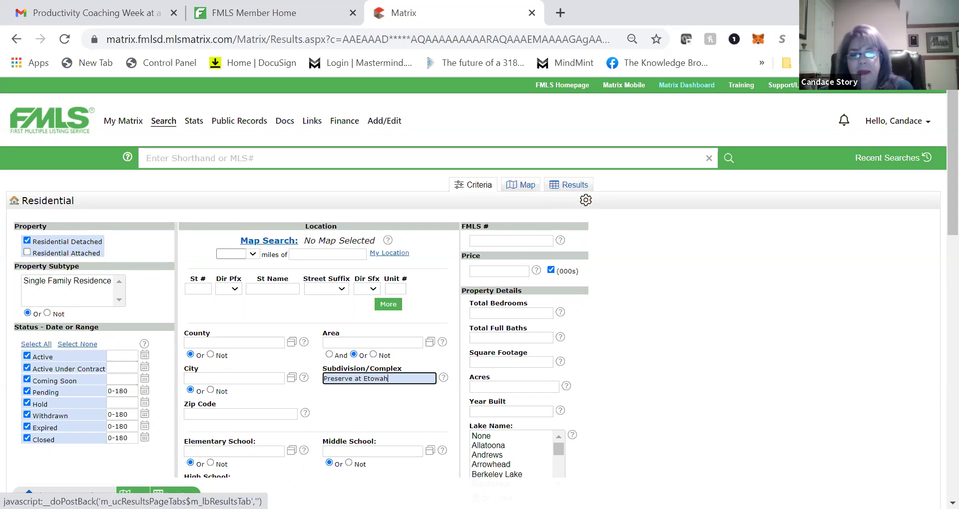
key(Tab)
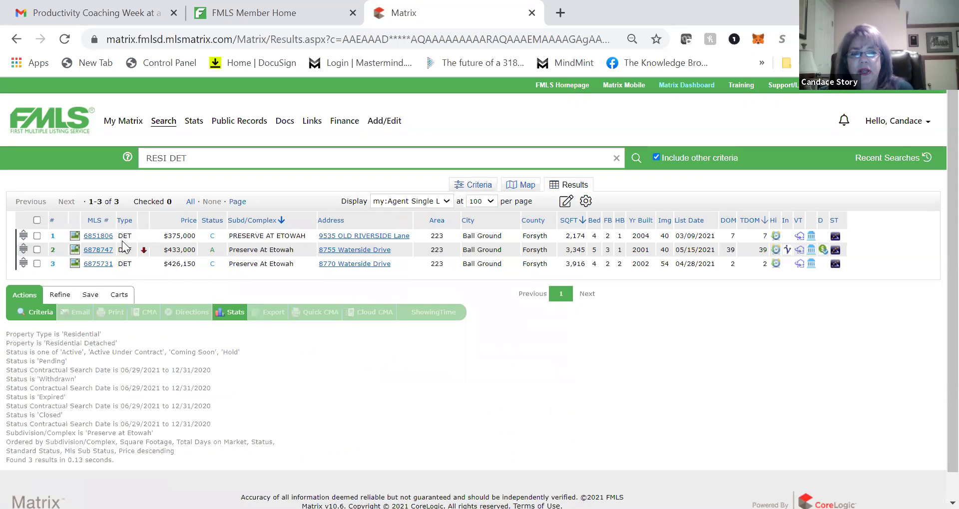
Open the full report of the first listing in the results and review it down to the sold information
click(98, 236)
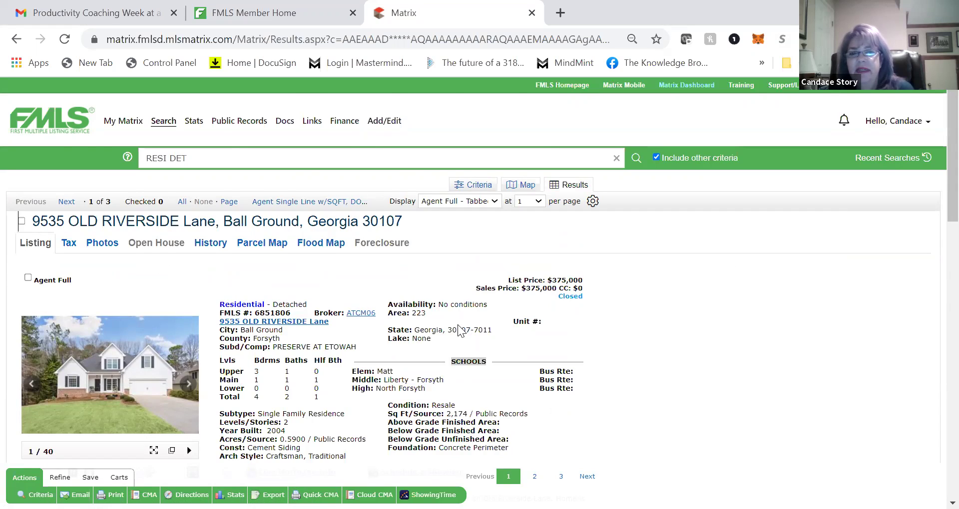
scroll(460, 330, down, 15)
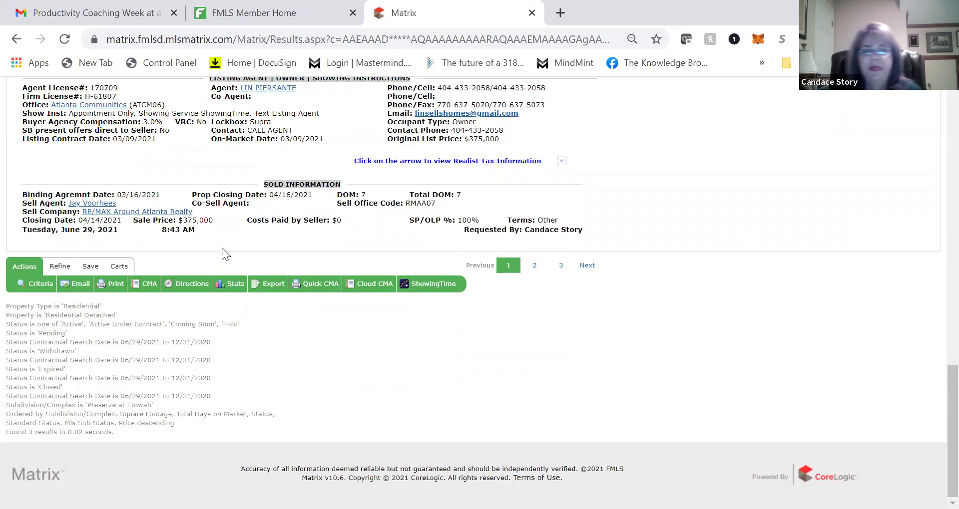
scroll(222, 247, up, 15)
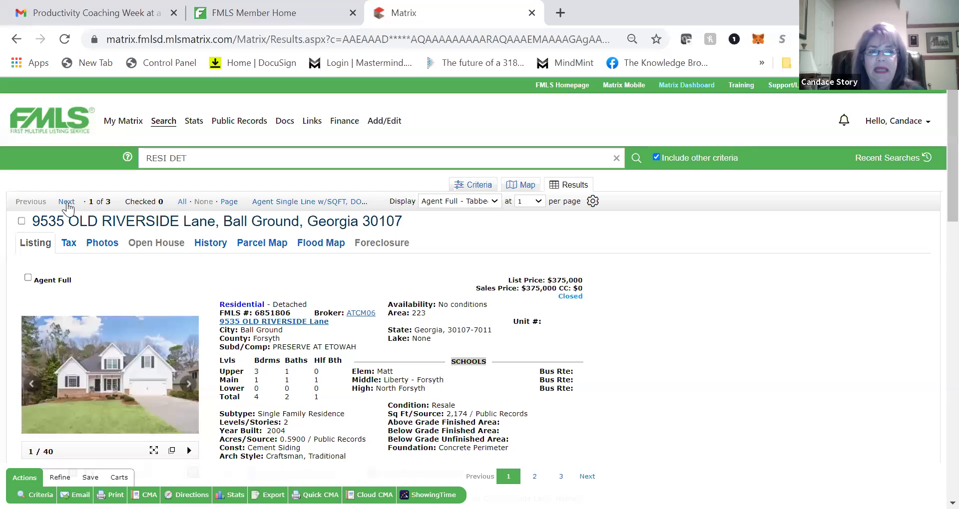
Go to the second listing and examine its remarks, features, listing agent details and status
click(67, 202)
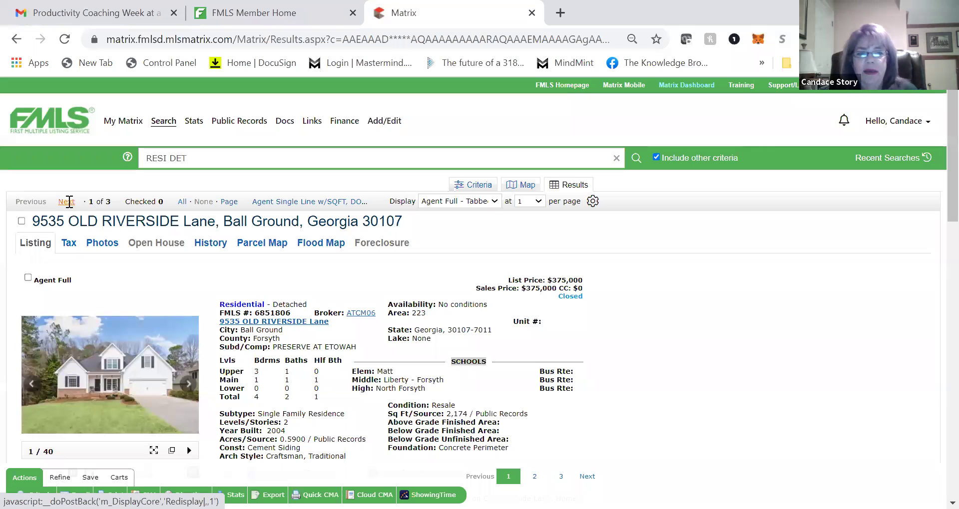
scroll(289, 305, down, 6)
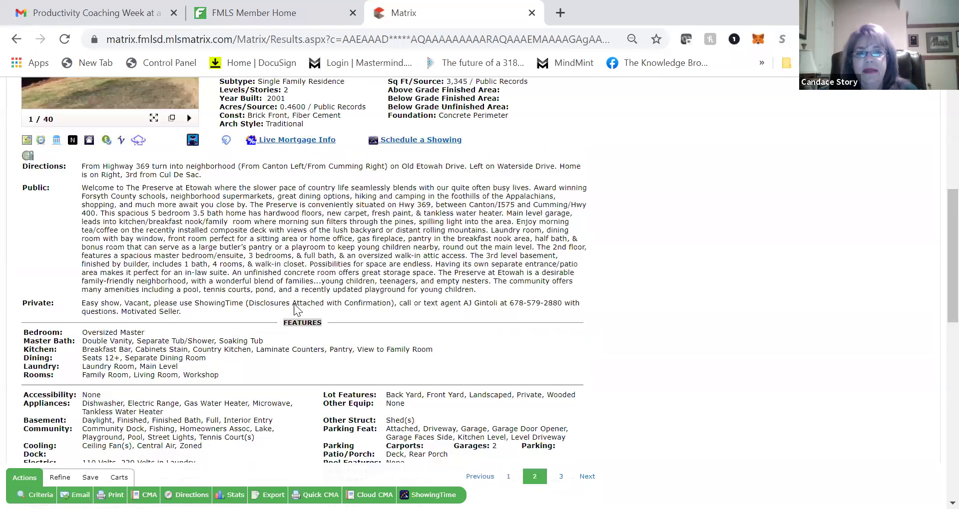
scroll(566, 294, up, 6)
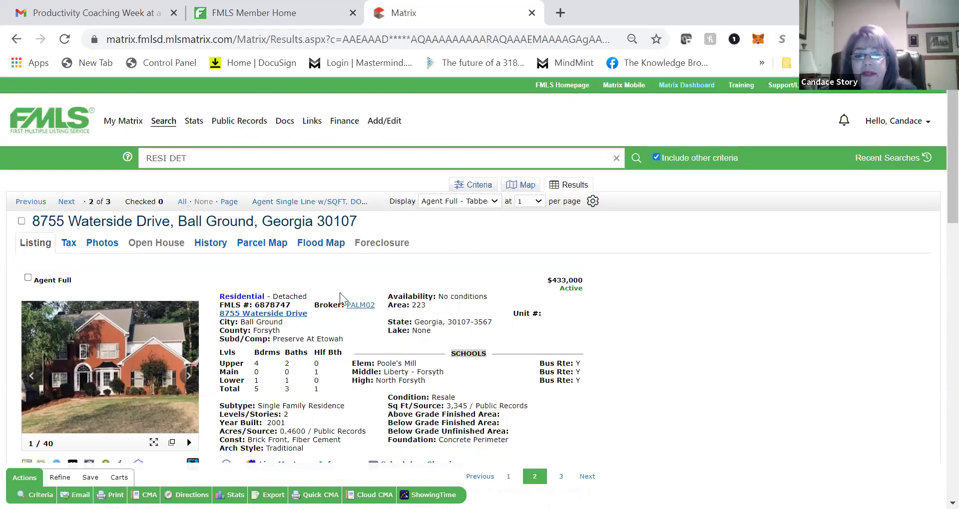
scroll(342, 306, down, 15)
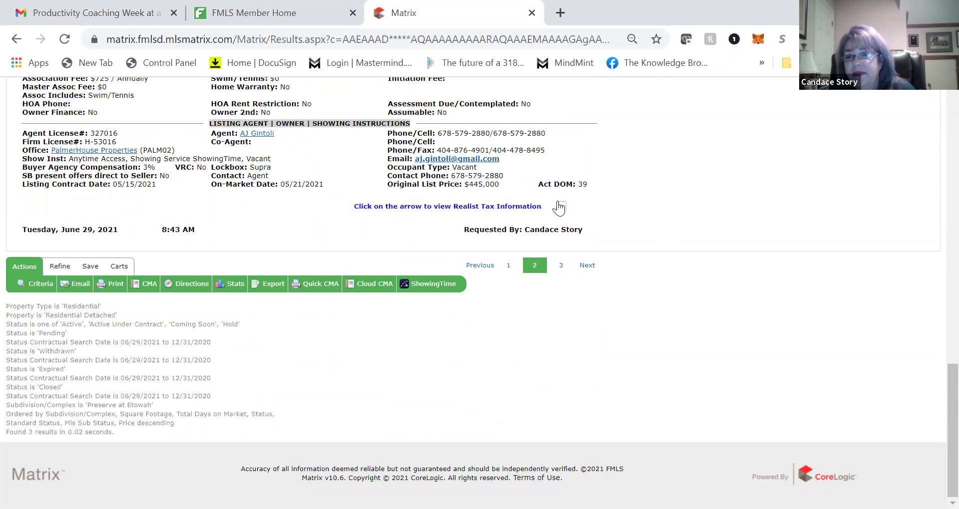
scroll(419, 211, up, 8)
scroll(417, 209, up, 10)
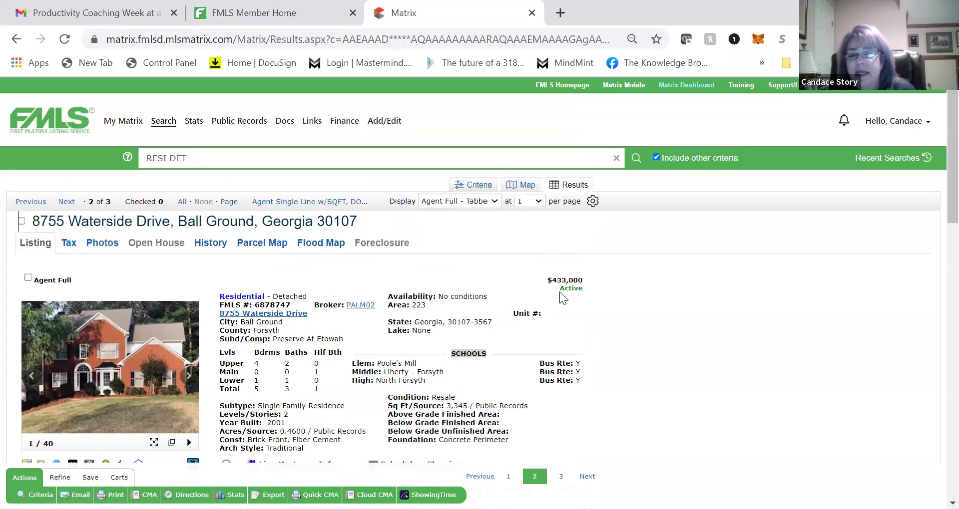
Go to the third listing and examine its prices, status and sold information
click(67, 203)
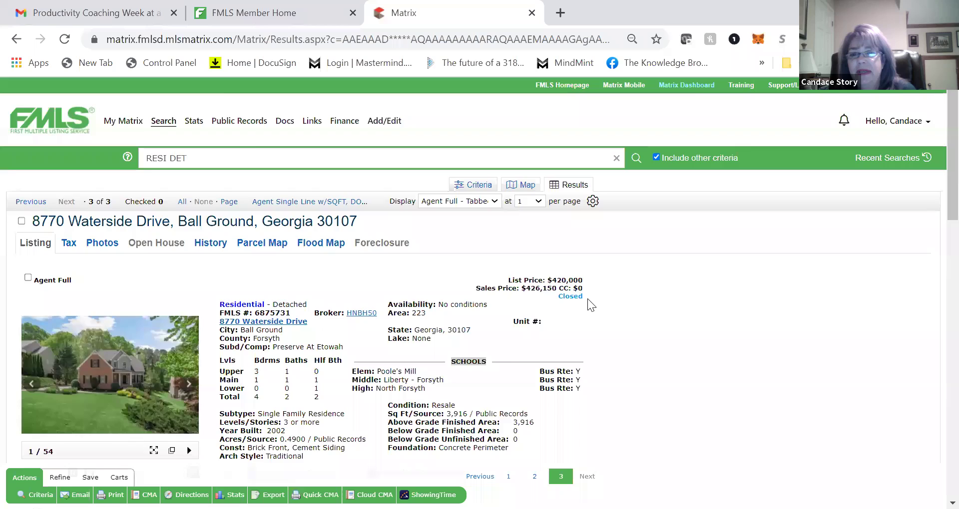
scroll(587, 299, down, 20)
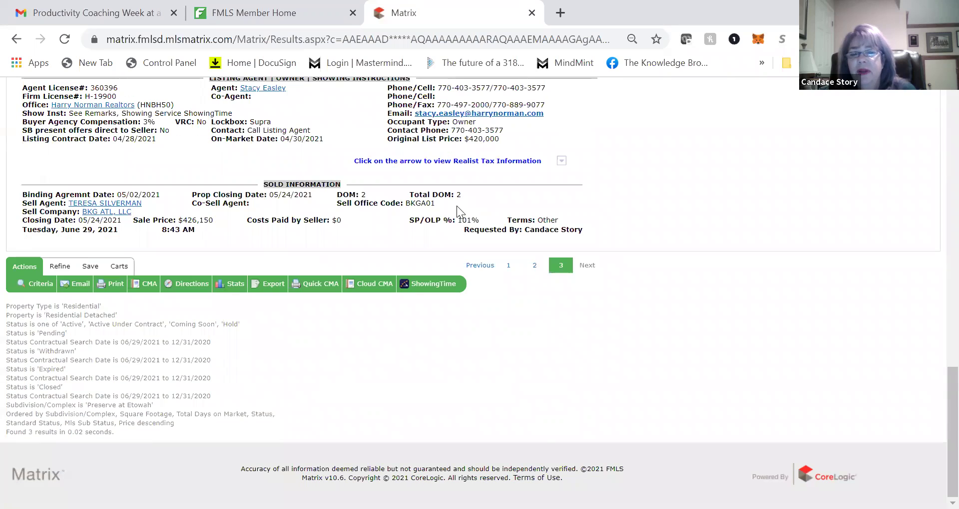
scroll(457, 206, up, 20)
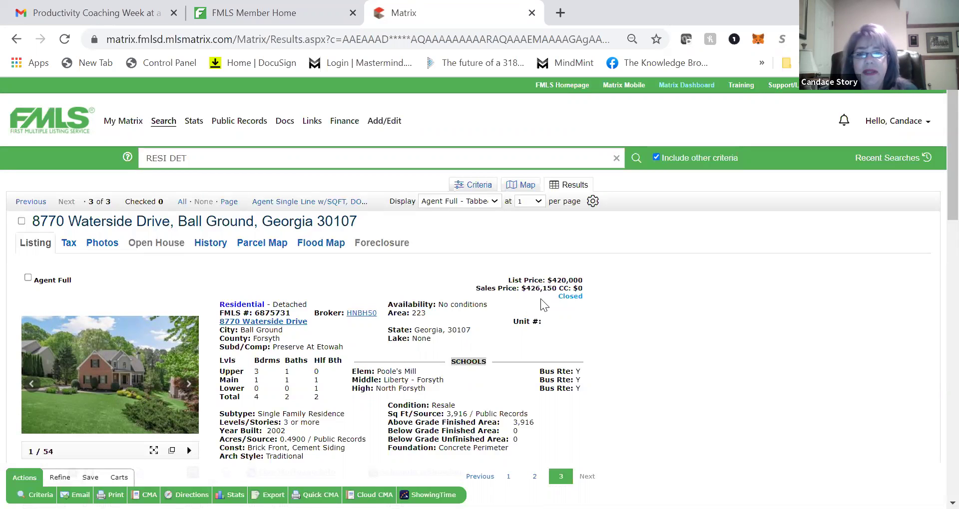
scroll(412, 313, down, 1)
scroll(412, 314, down, 20)
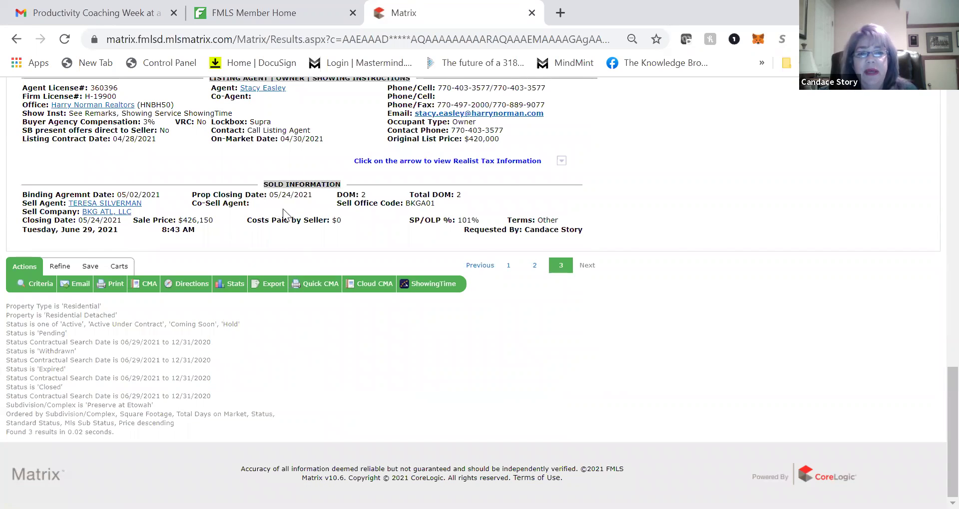
scroll(287, 208, up, 20)
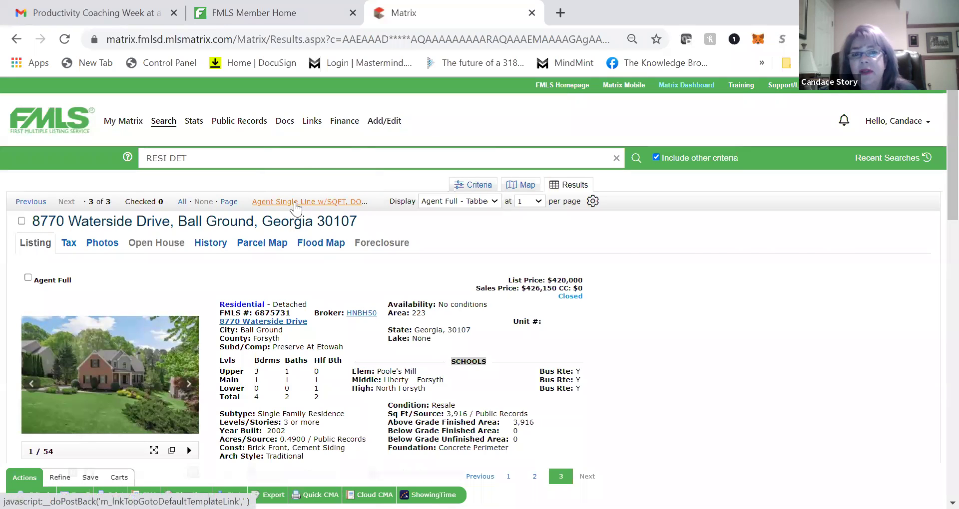
Return to the single-line results list and select all three listings
click(296, 202)
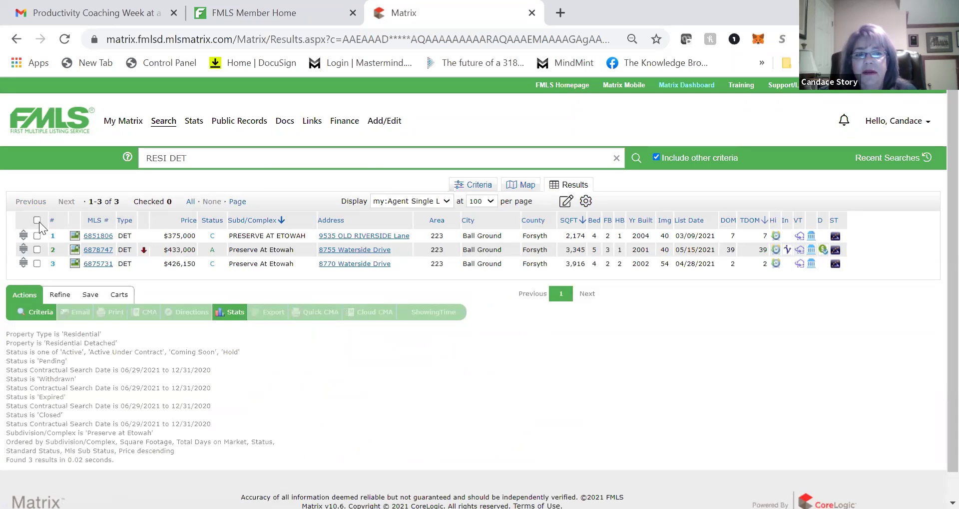
click(36, 220)
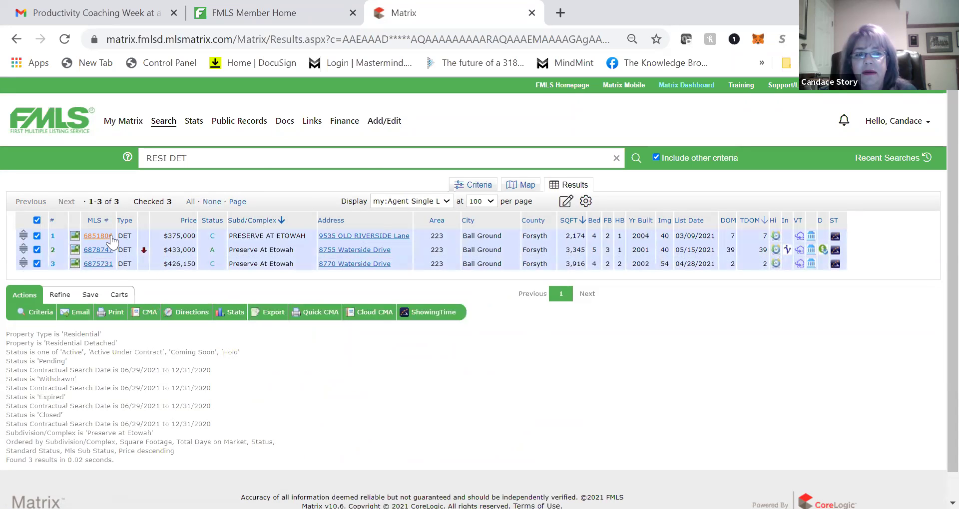
View the first listing's full report and open the email form for the three selected listings, cancelling it without sending
click(110, 237)
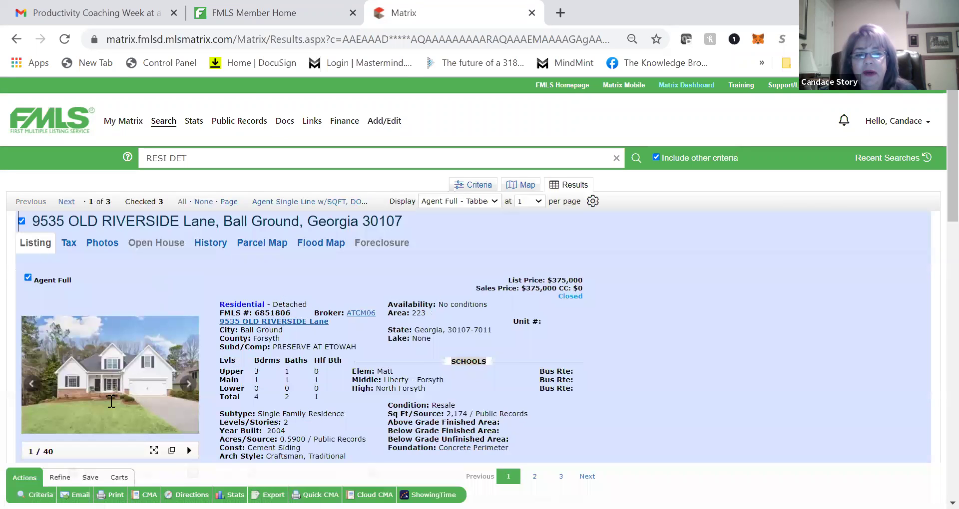
scroll(111, 402, down, 6)
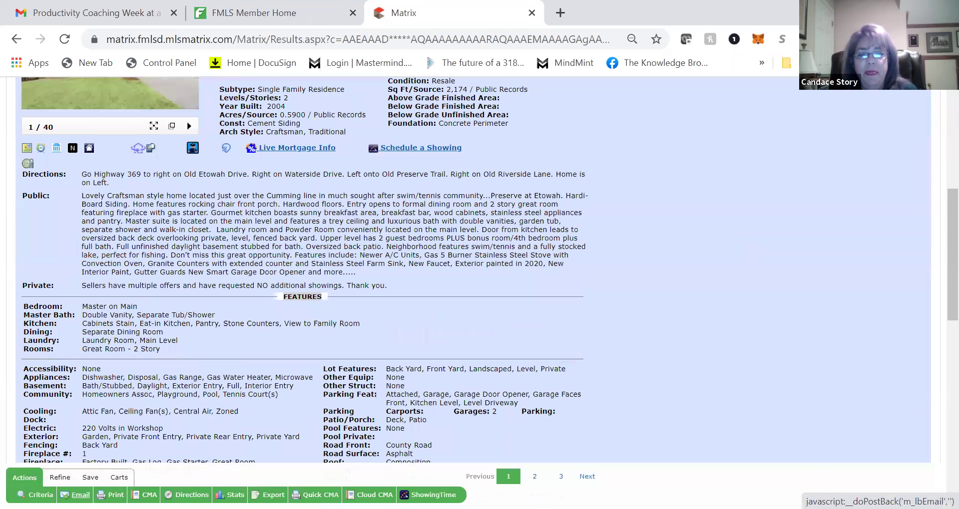
click(80, 495)
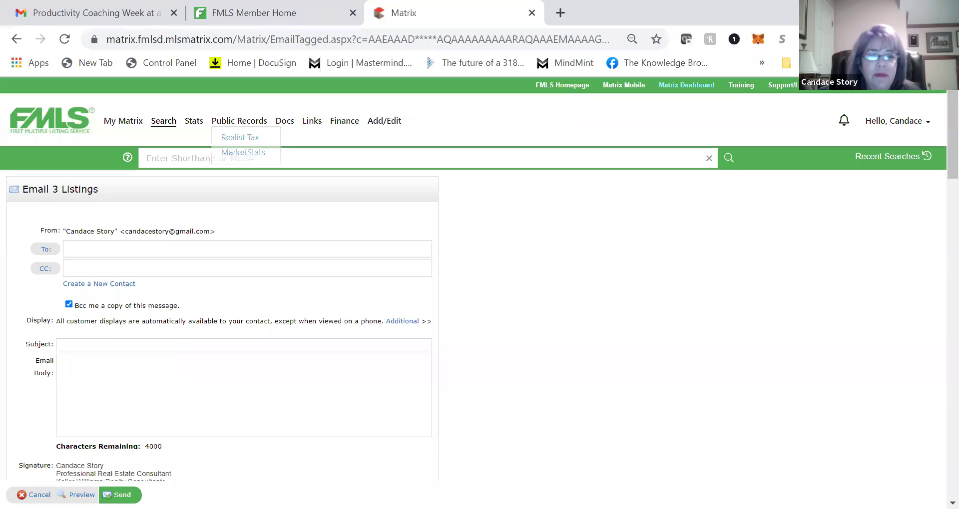
click(39, 495)
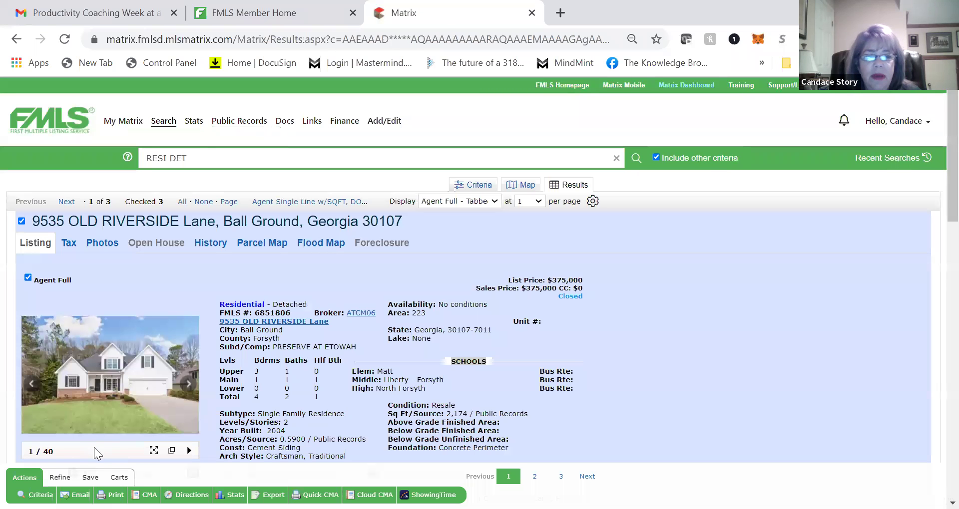
Start a new auto email from the current search and open its list of existing contacts
click(91, 478)
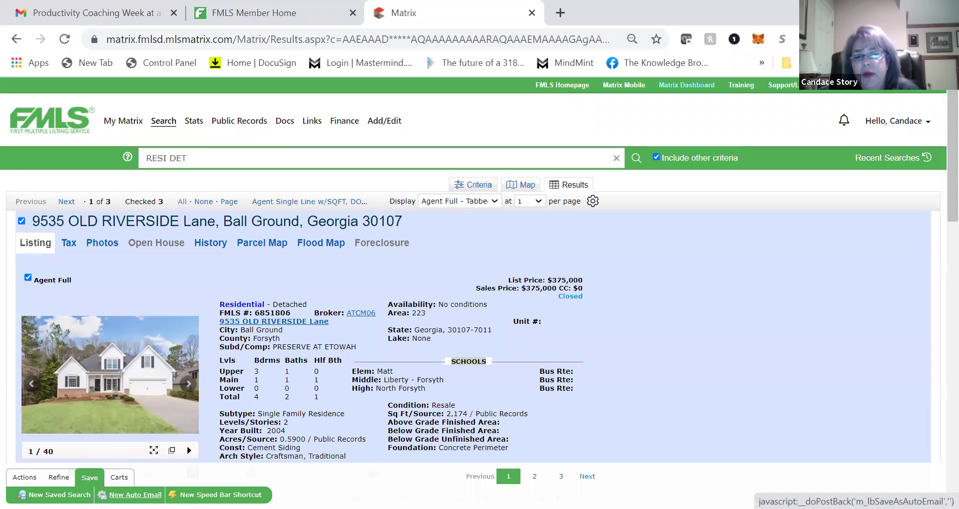
click(135, 495)
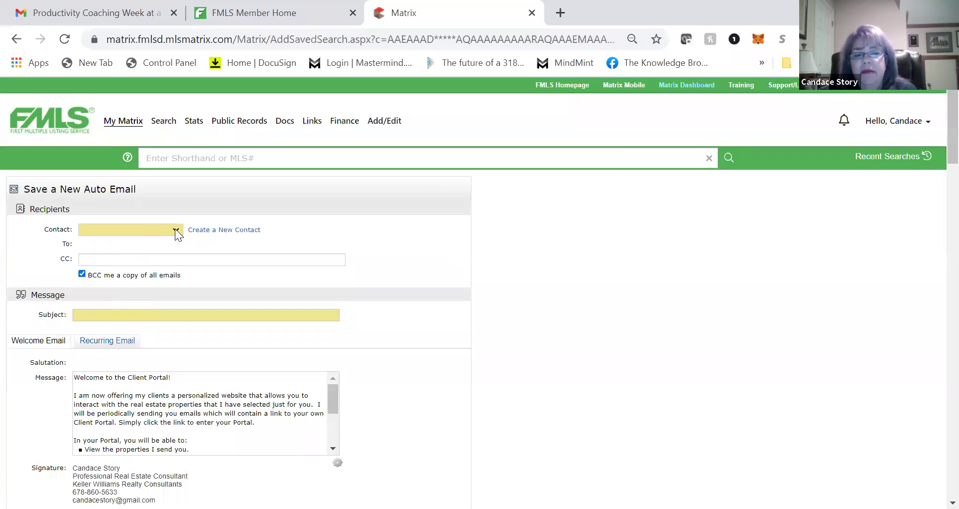
click(175, 229)
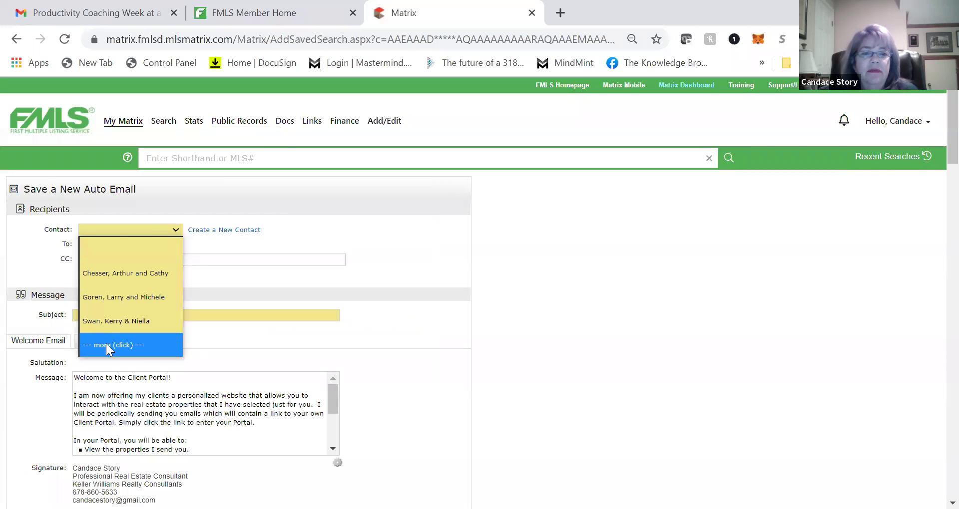
click(117, 229)
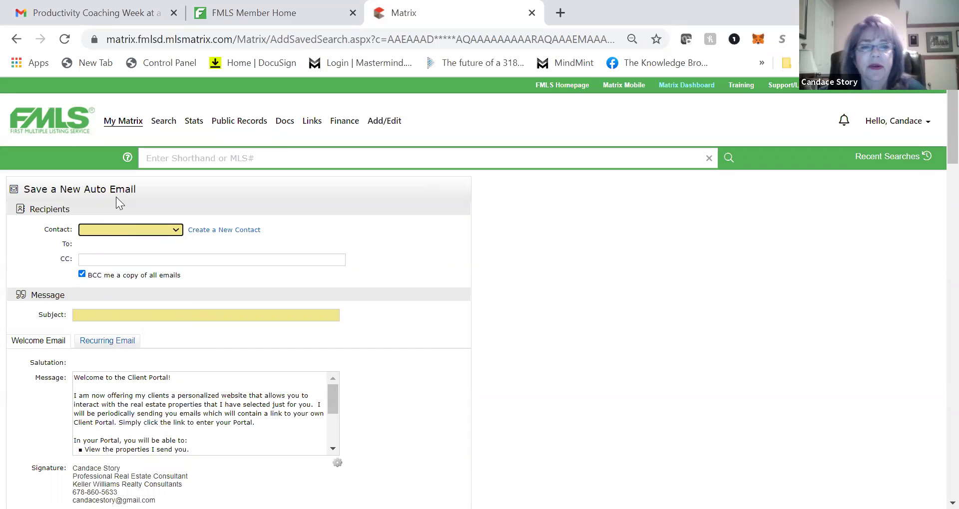
click(113, 230)
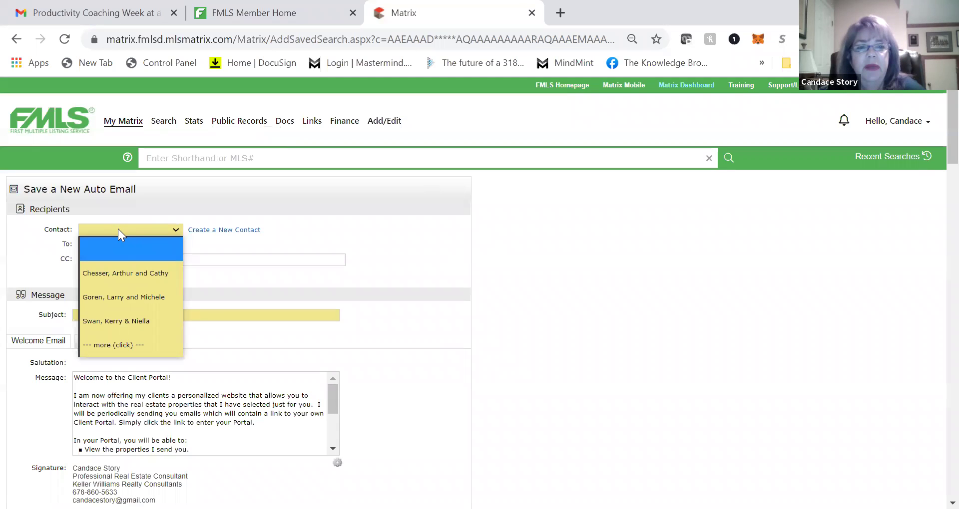
Try to create a new recipient contact using the agent's own email address, and cancel the contact form
click(218, 230)
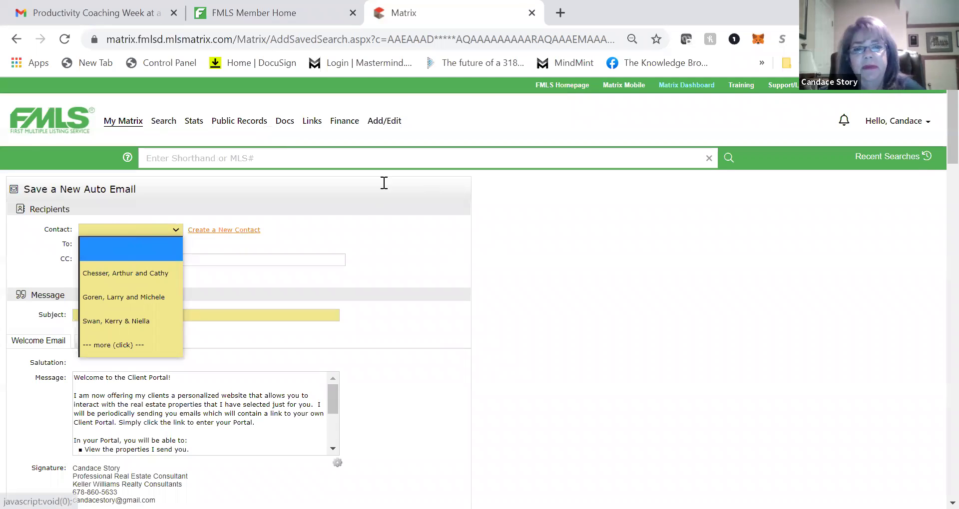
click(390, 174)
text(Candace)
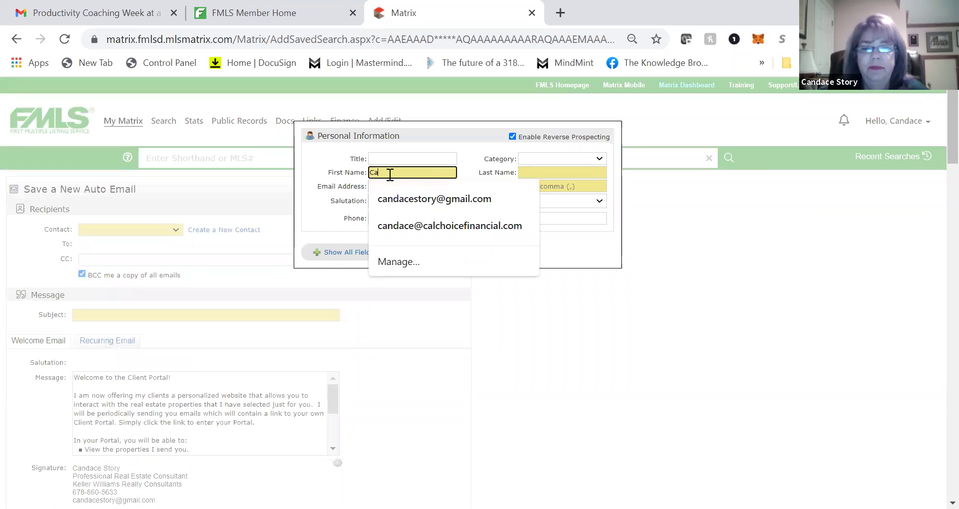
click(423, 196)
click(441, 253)
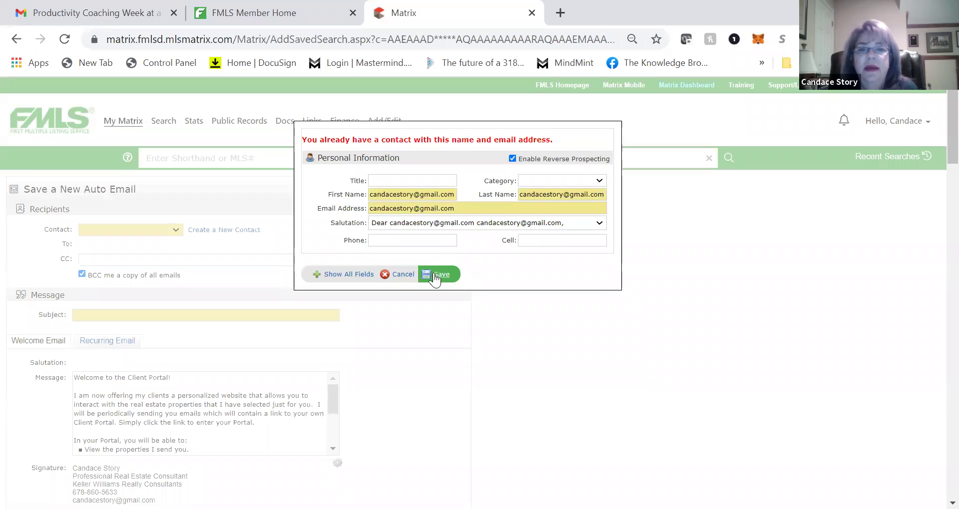
scroll(215, 317, down, 5)
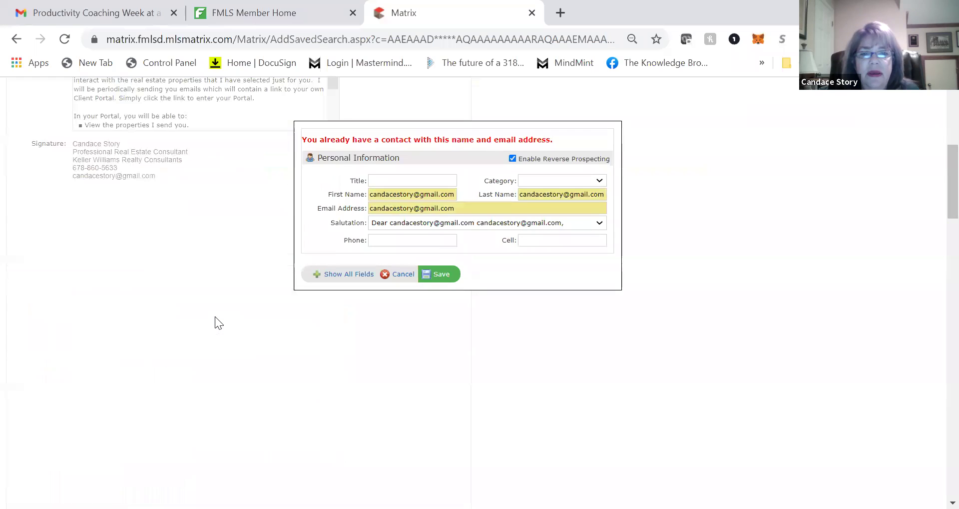
scroll(238, 300, up, 5)
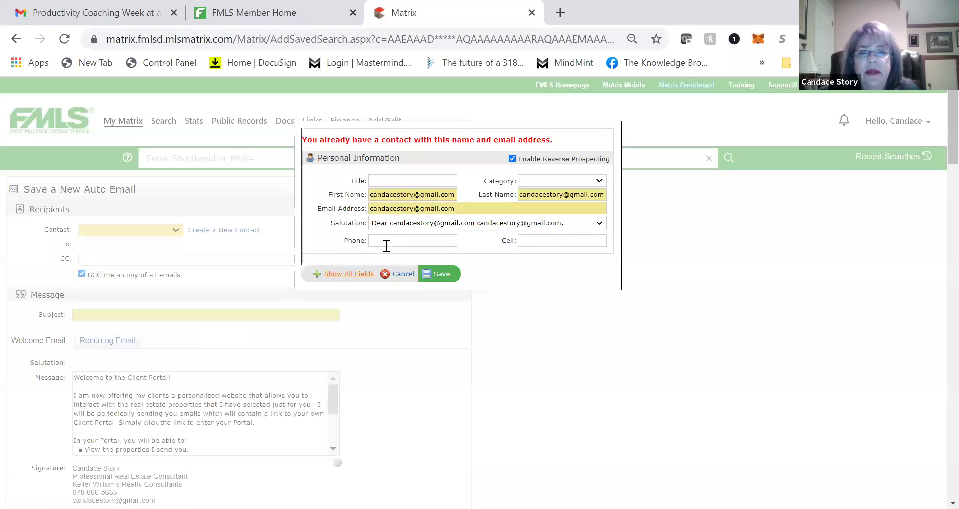
click(407, 270)
Choose the first existing contact as the auto email's recipient
click(121, 225)
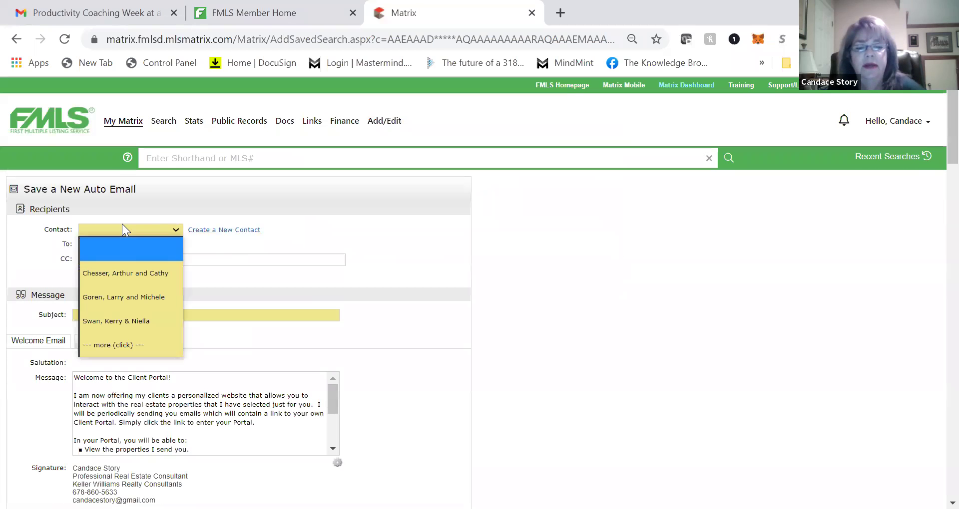
key(Down)
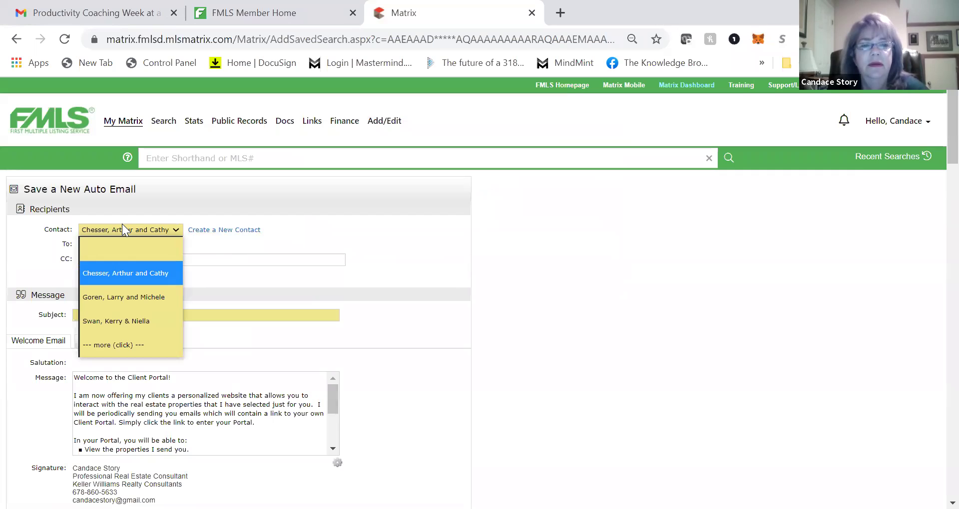
click(433, 251)
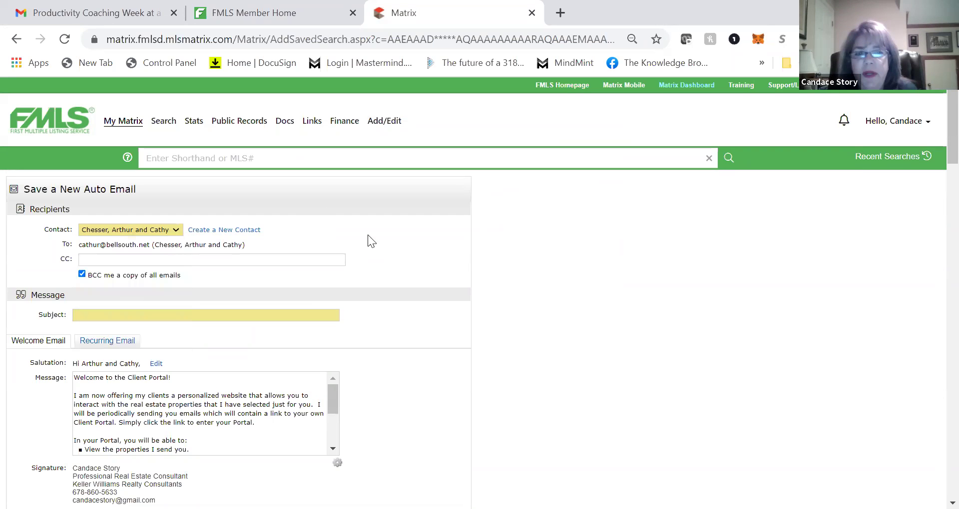
Go through the auto email's subject, criteria and settings, and add all PM deliveries to its daily schedule
click(130, 313)
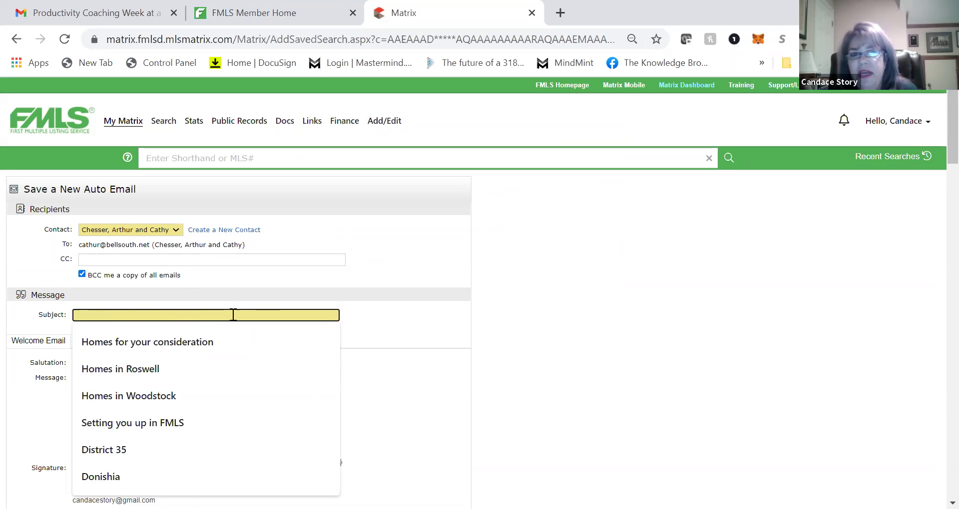
scroll(512, 292, down, 6)
scroll(512, 291, down, 20)
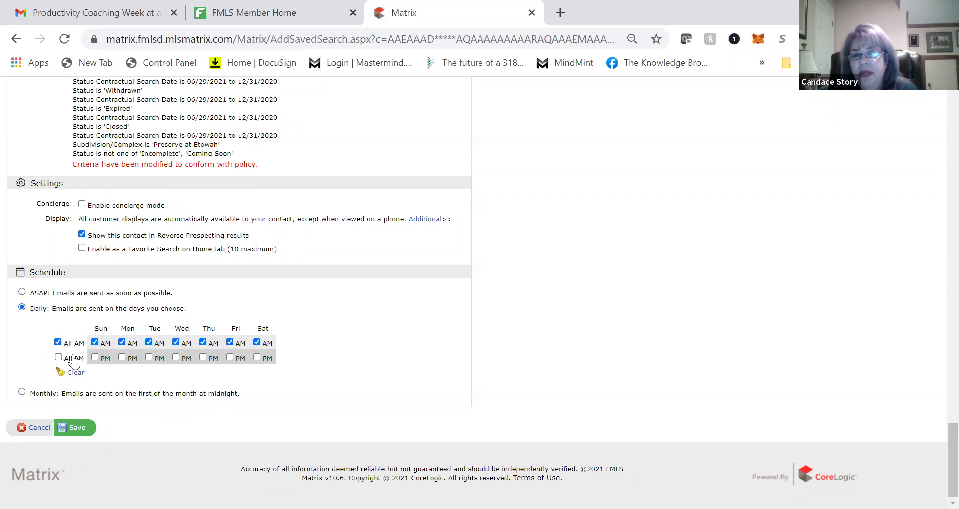
click(58, 358)
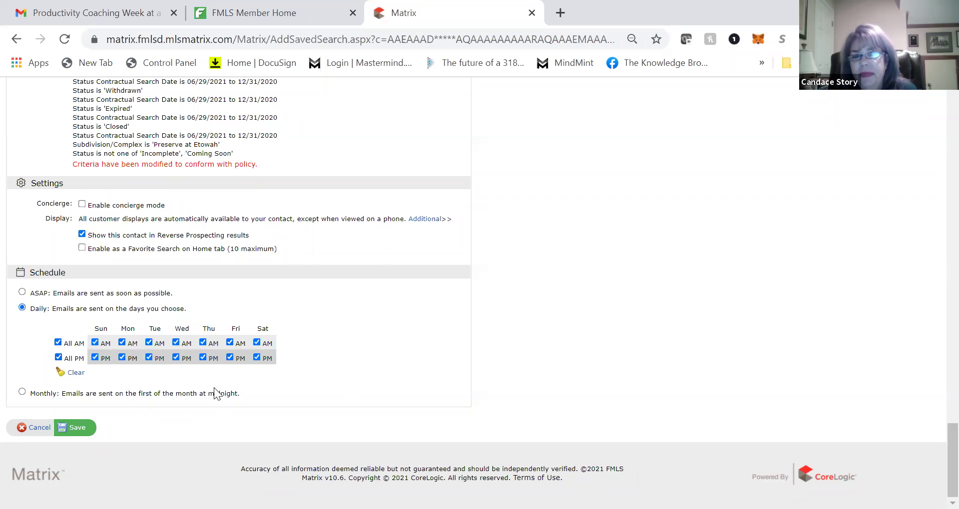
scroll(256, 345, up, 15)
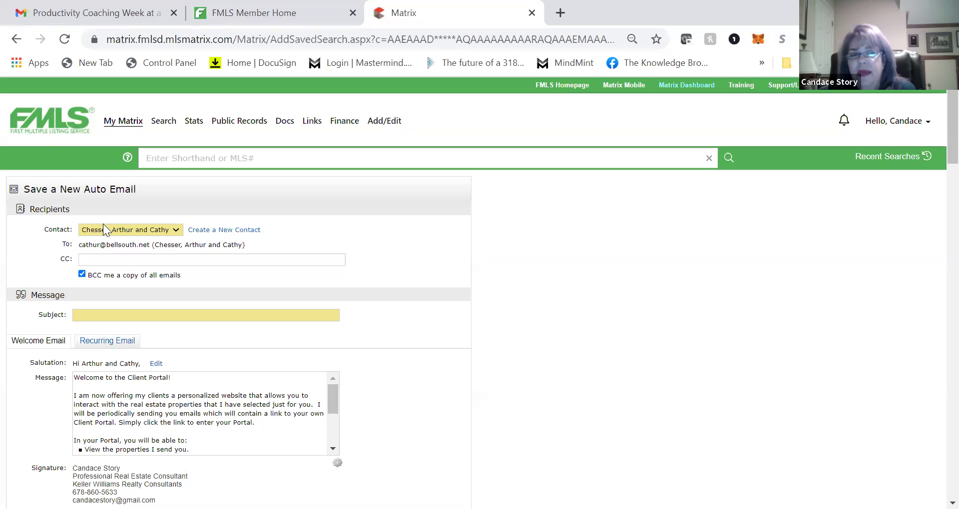
Open the Gmail inbox in a new browser tab and return to Matrix
click(560, 14)
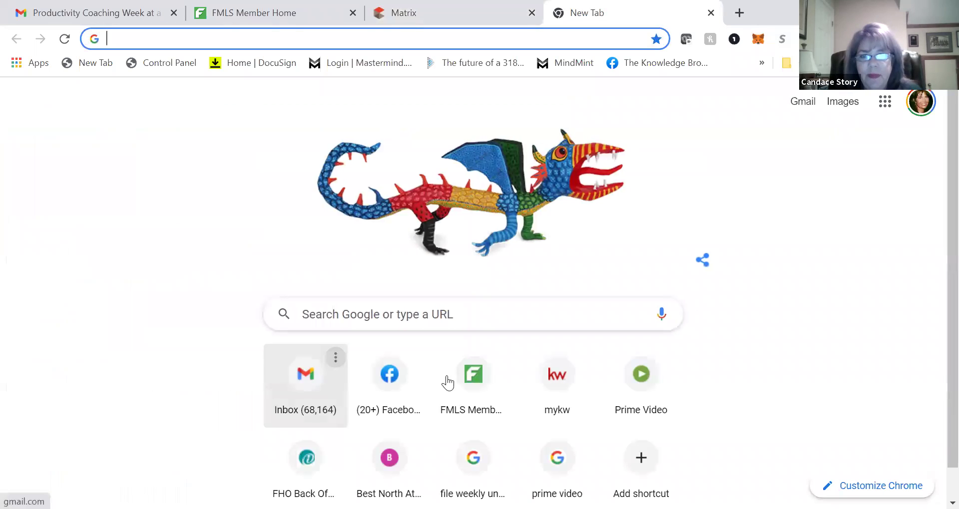
click(310, 387)
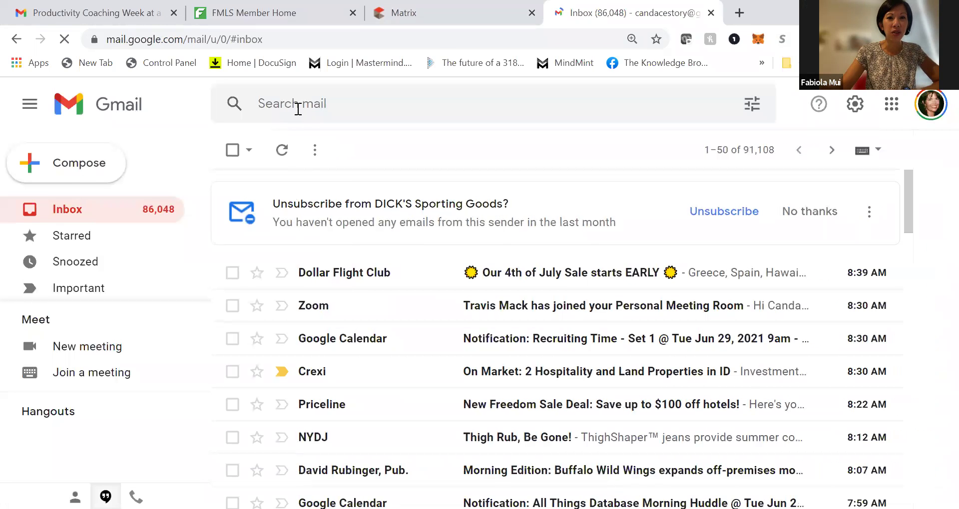
click(342, 104)
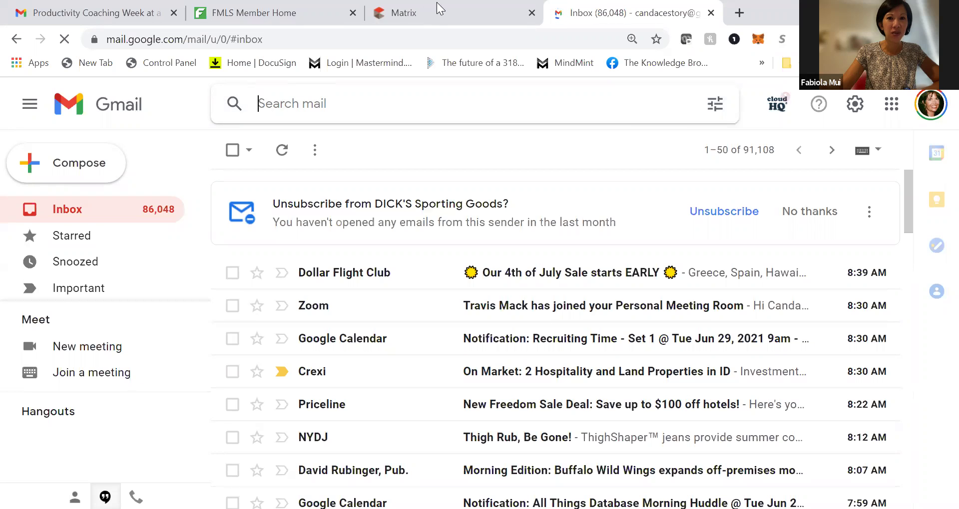
click(439, 7)
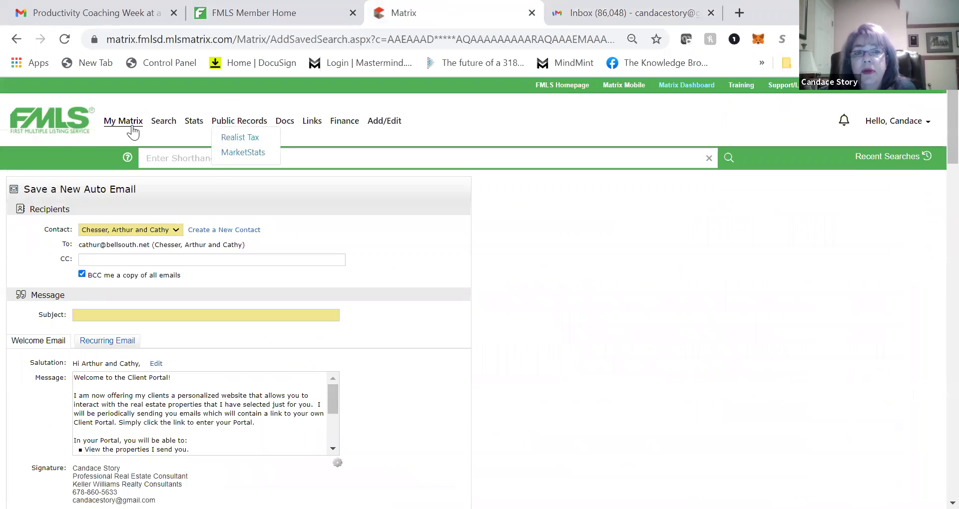
Start a new residential search, clear the previous criteria and set the city to Roswell
mouse_move(149, 119)
click(179, 136)
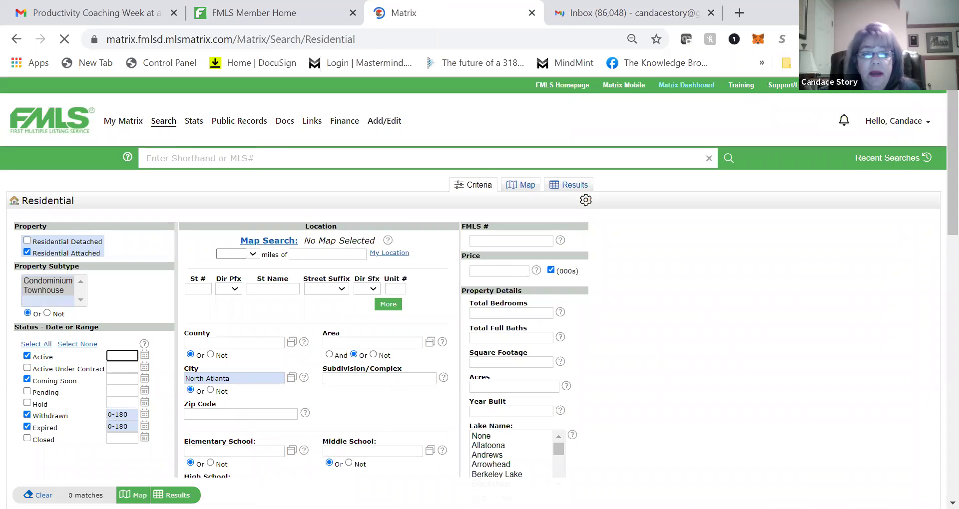
click(42, 496)
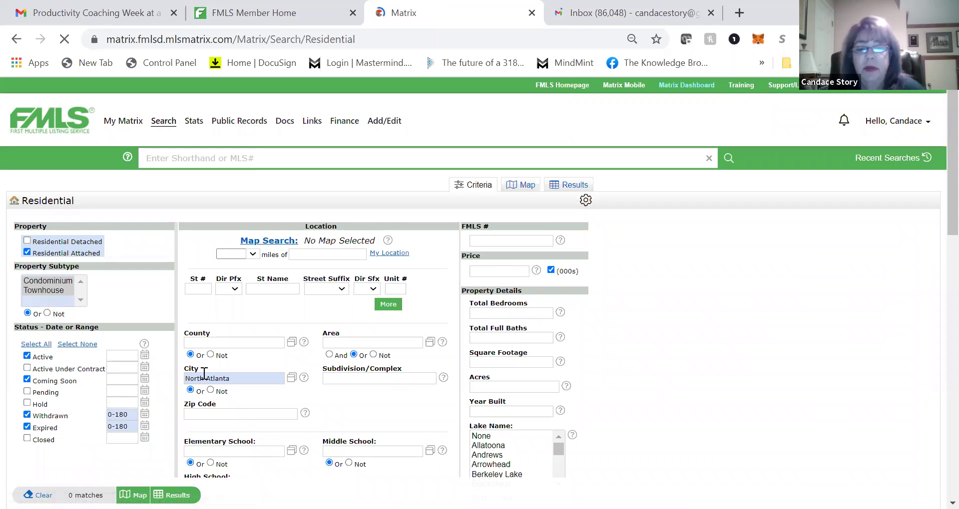
text(Roa)
key(BackSpace)
text(swell)
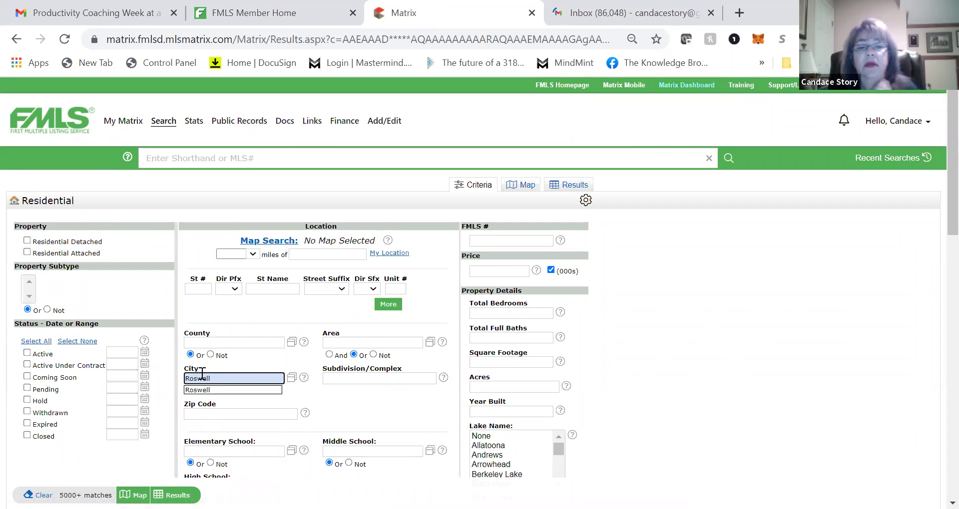
click(207, 391)
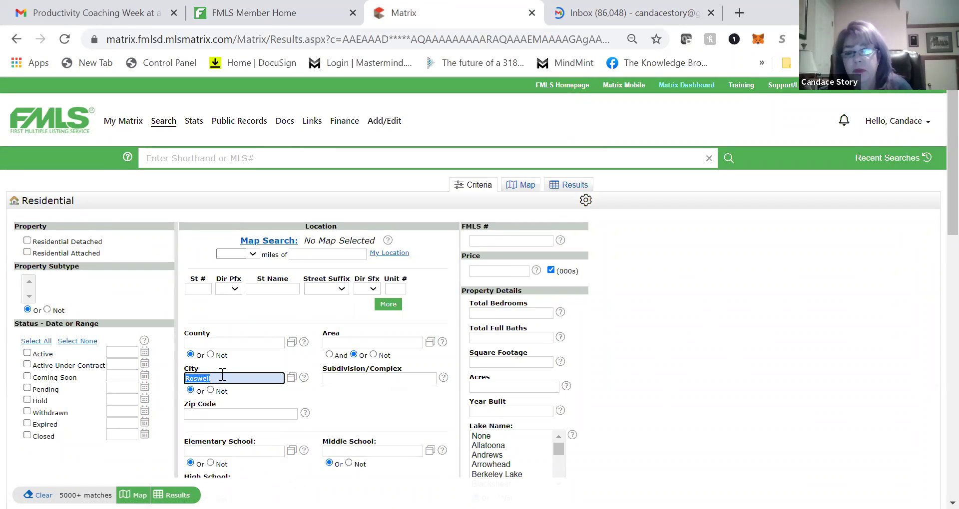
Include both Residential Detached and Residential Attached properties with Active and Coming Soon status
click(27, 241)
click(27, 252)
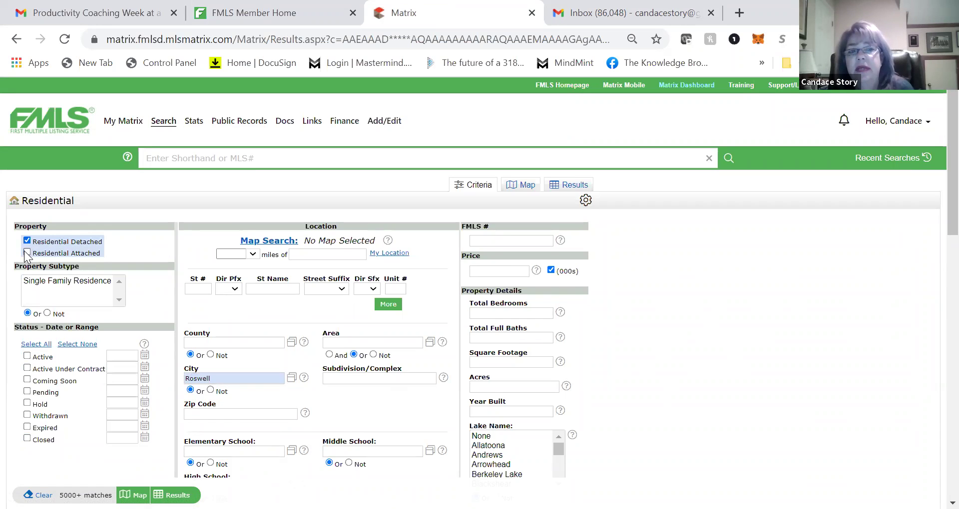
click(27, 356)
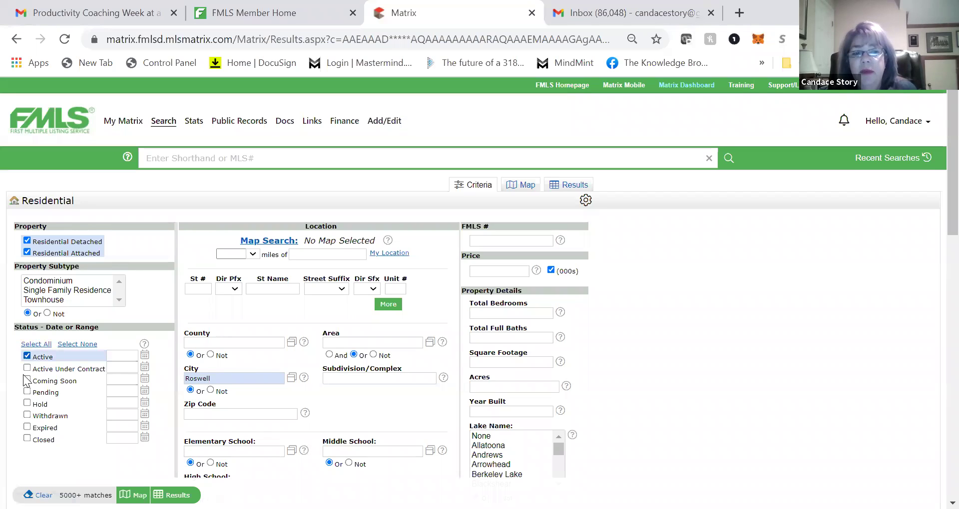
click(27, 380)
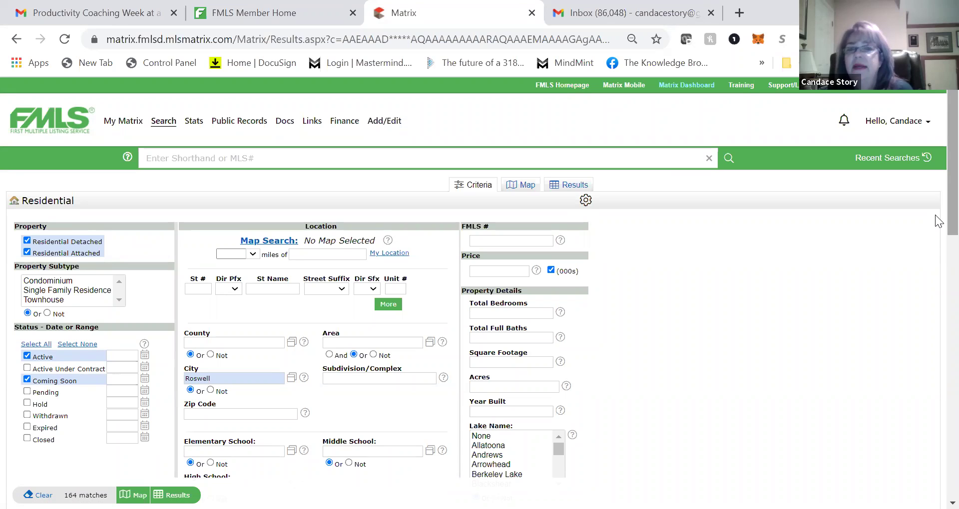
Limit the search to 3+ total bedrooms and a price range of 350-400 thousand
click(490, 314)
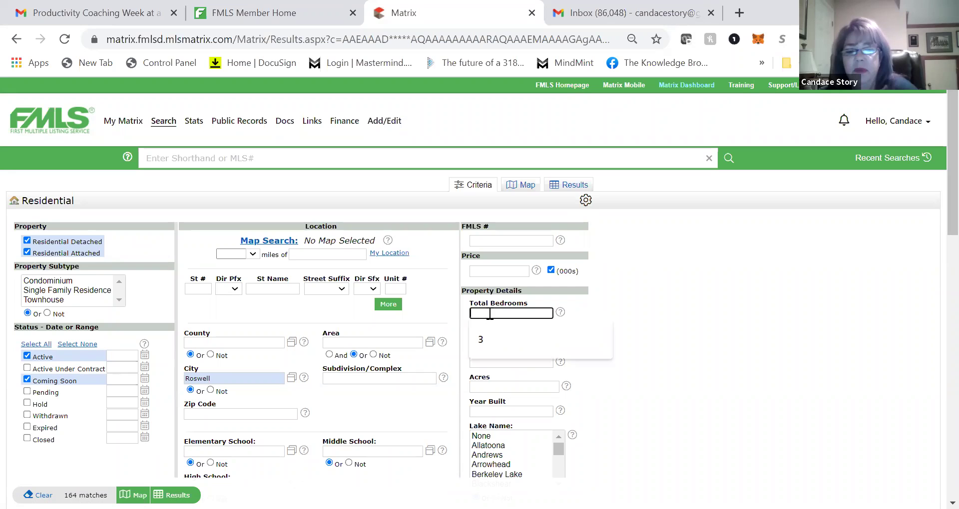
text(3+)
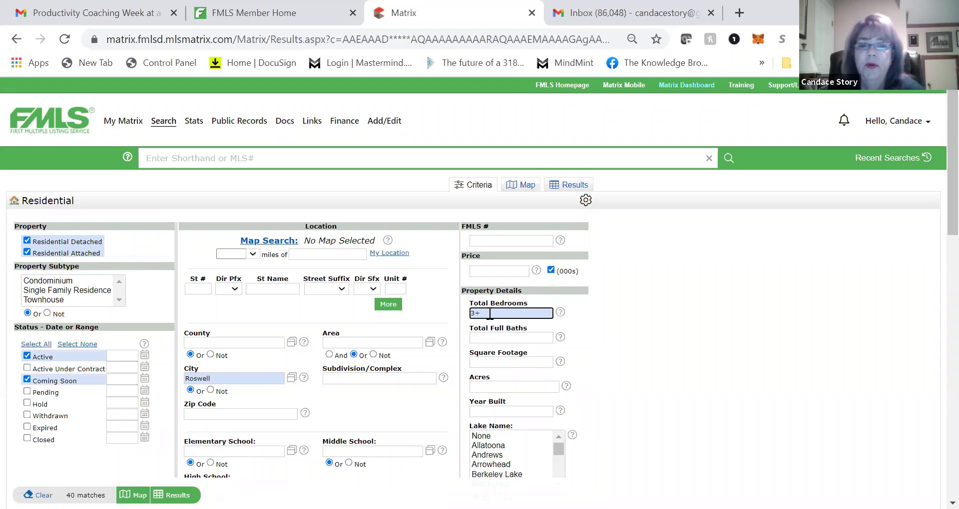
click(492, 270)
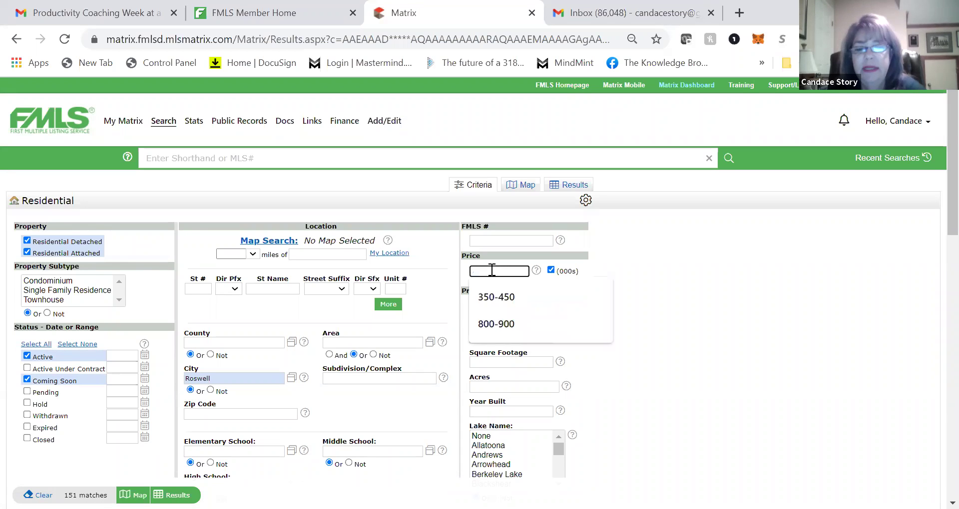
text(350-)
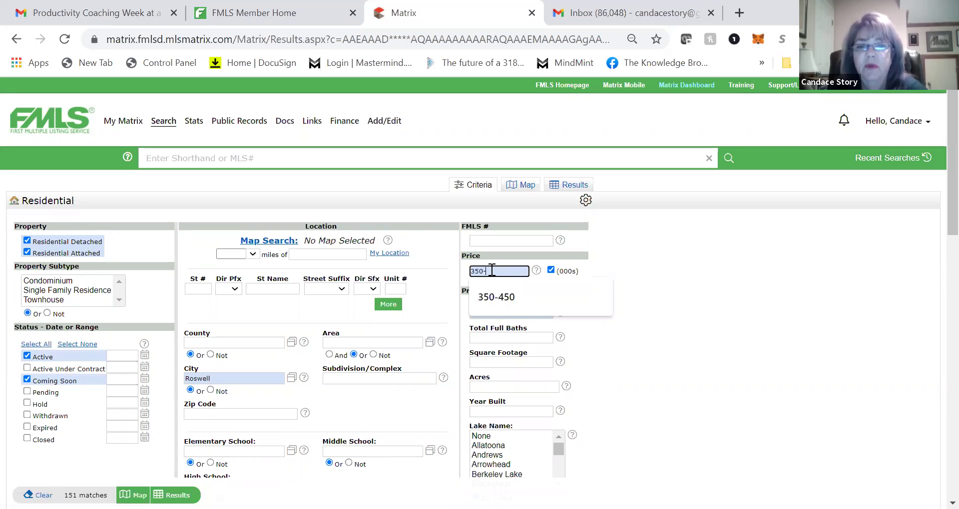
text(400)
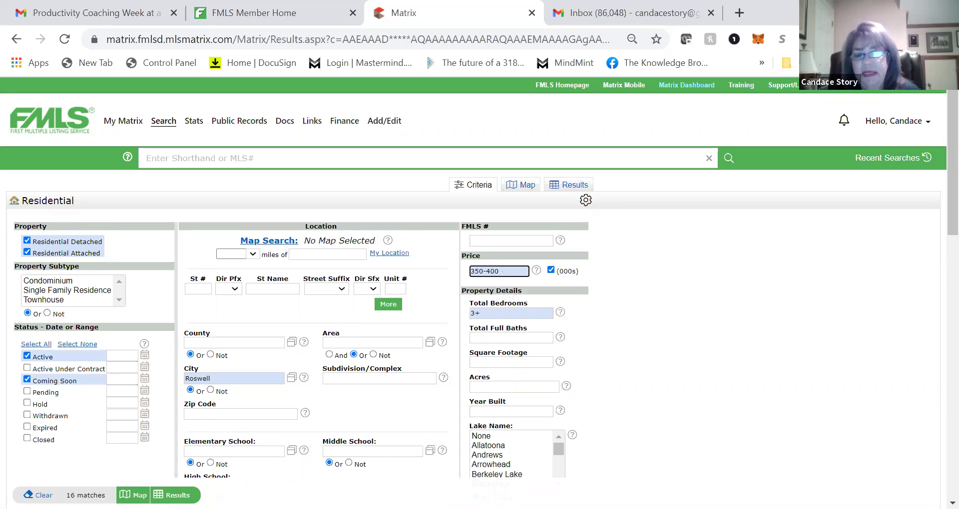
Show the matching Roswell listings and select all of them
click(171, 495)
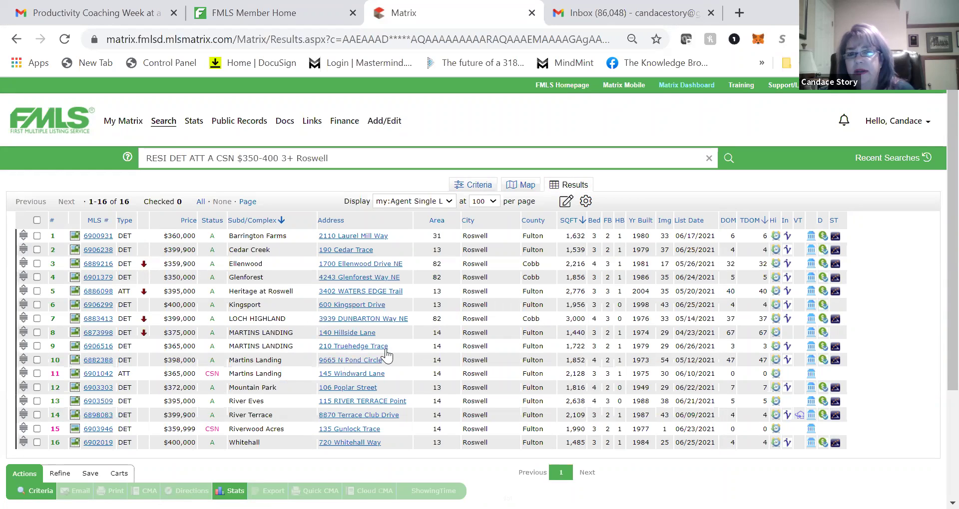
click(37, 220)
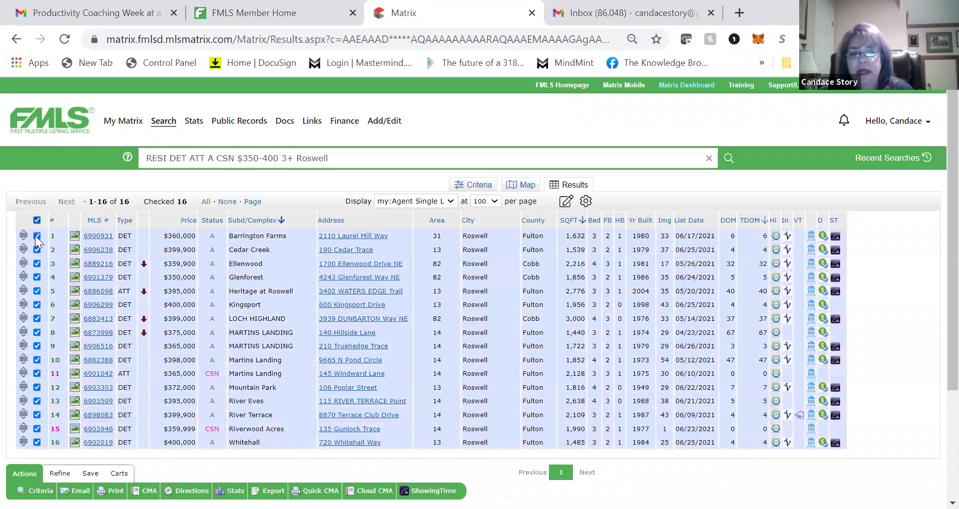
Start a new auto email from the checked Roswell search results
click(90, 473)
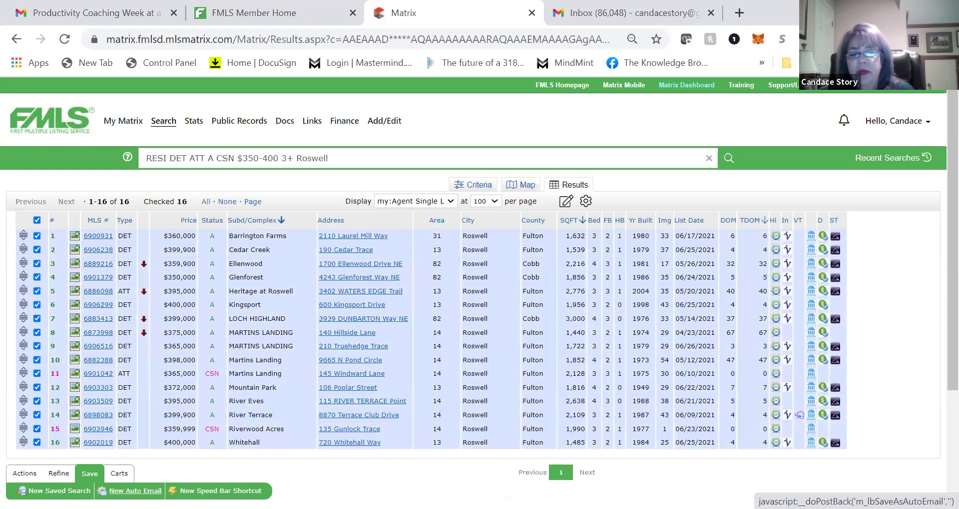
click(135, 491)
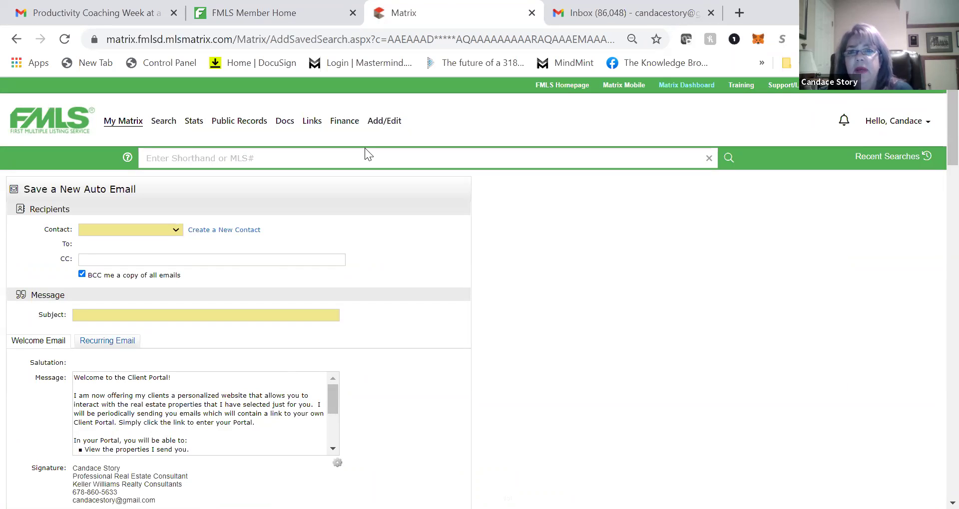
Switch to Gmail, search for a client's first name, and view all listings from a "Homes for your consideration" email
click(635, 12)
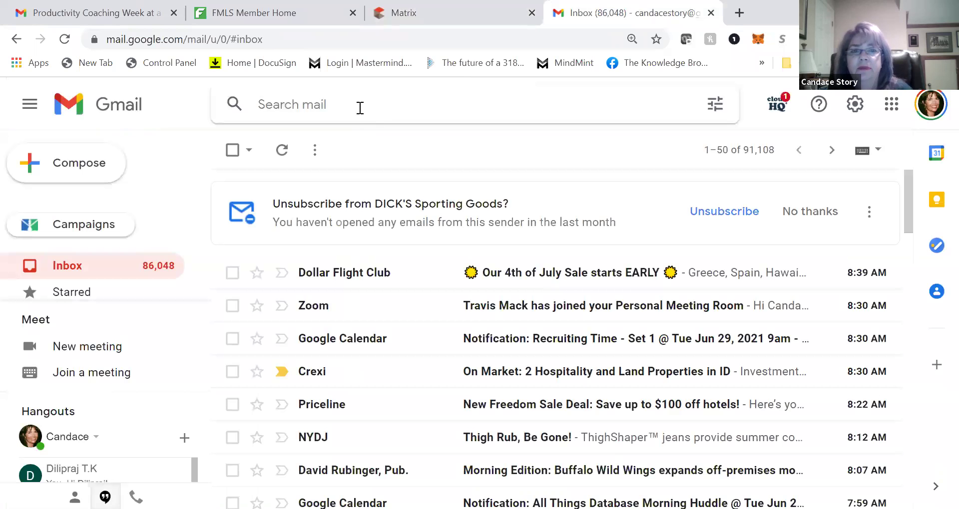
click(360, 108)
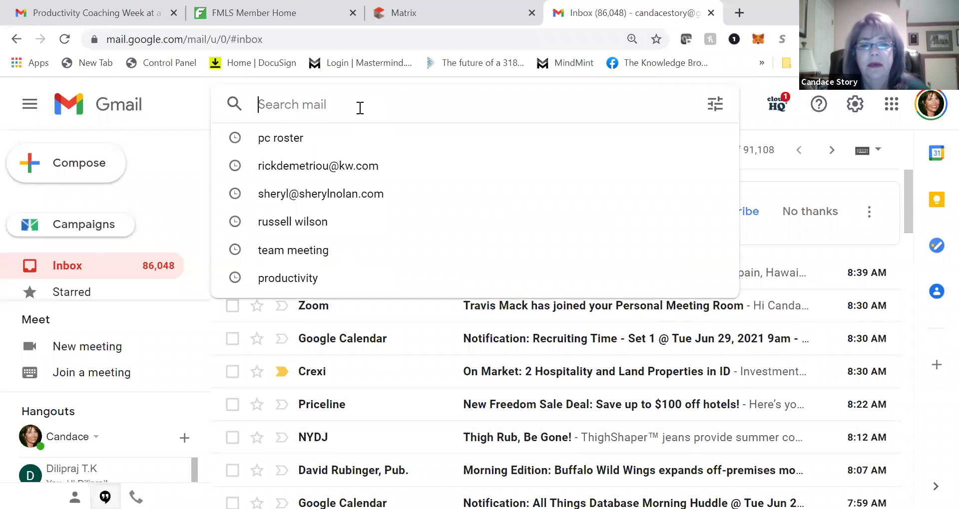
text(Canda)
key(BackSpace)
text(ice)
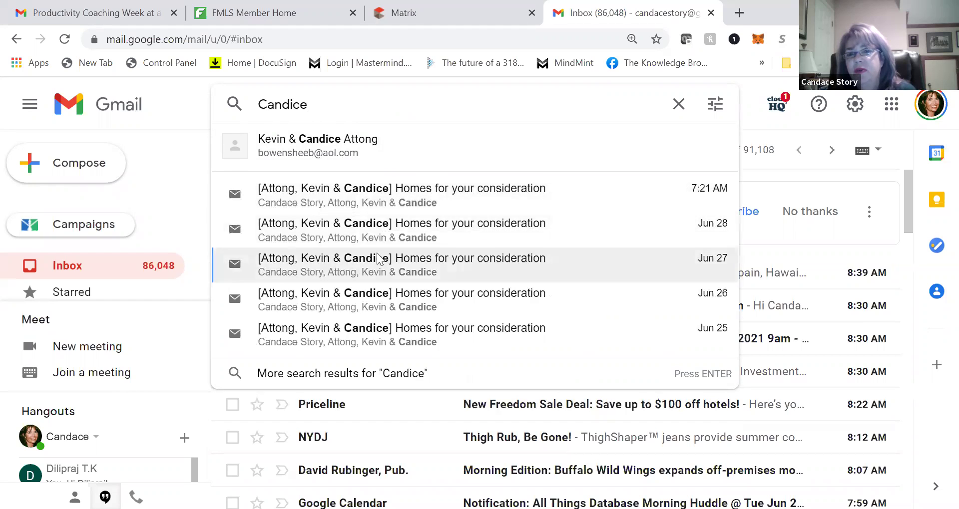
key(Escape)
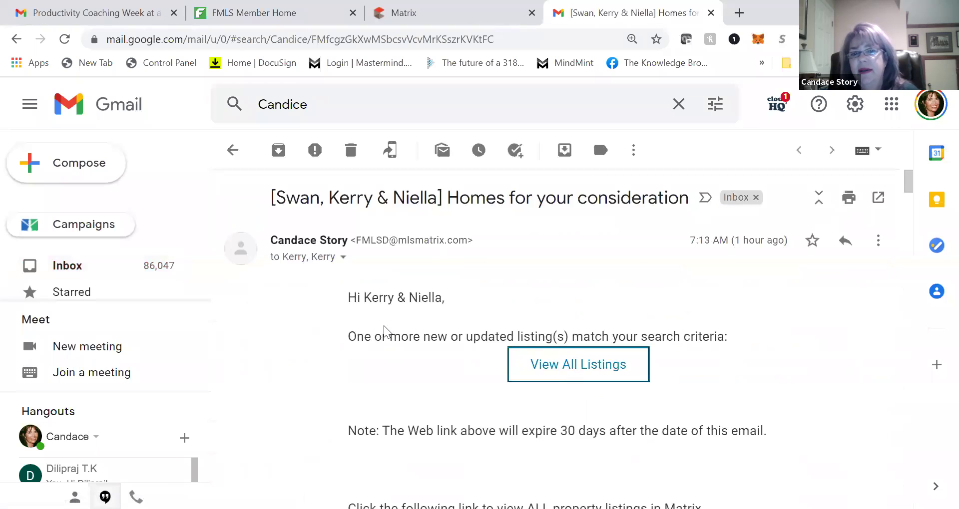
click(548, 372)
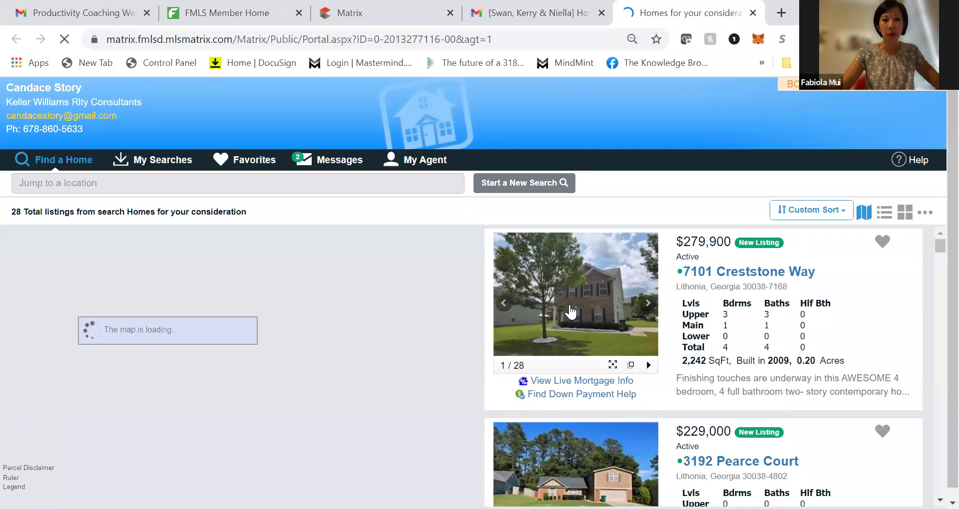
scroll(571, 312, down, 5)
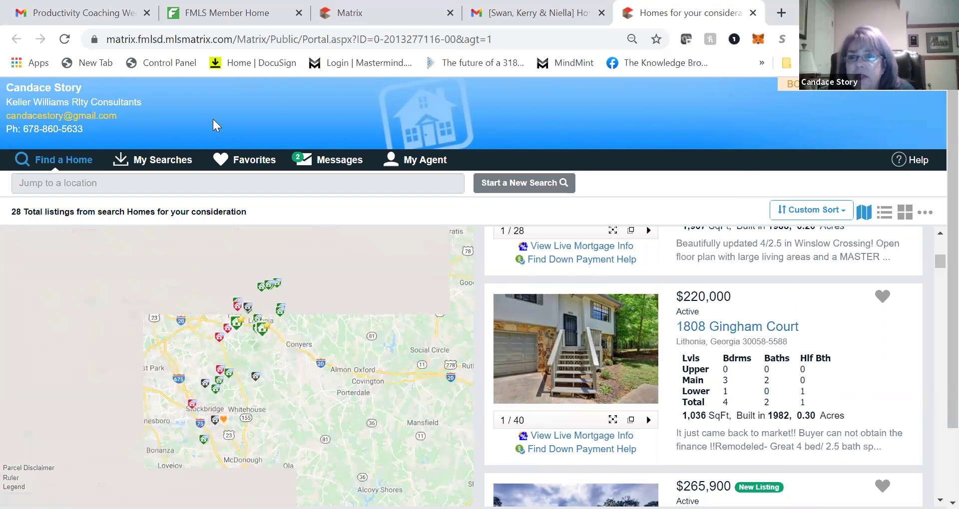
click(894, 297)
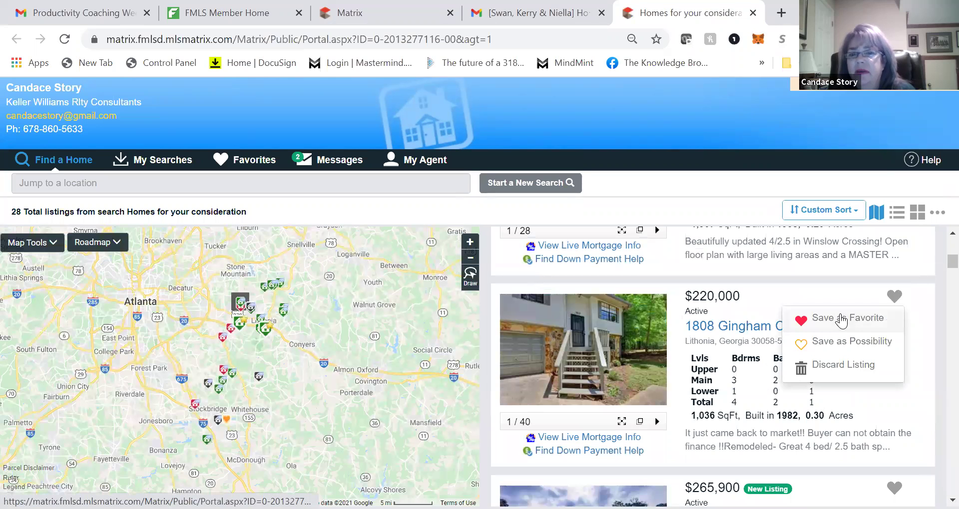
click(815, 373)
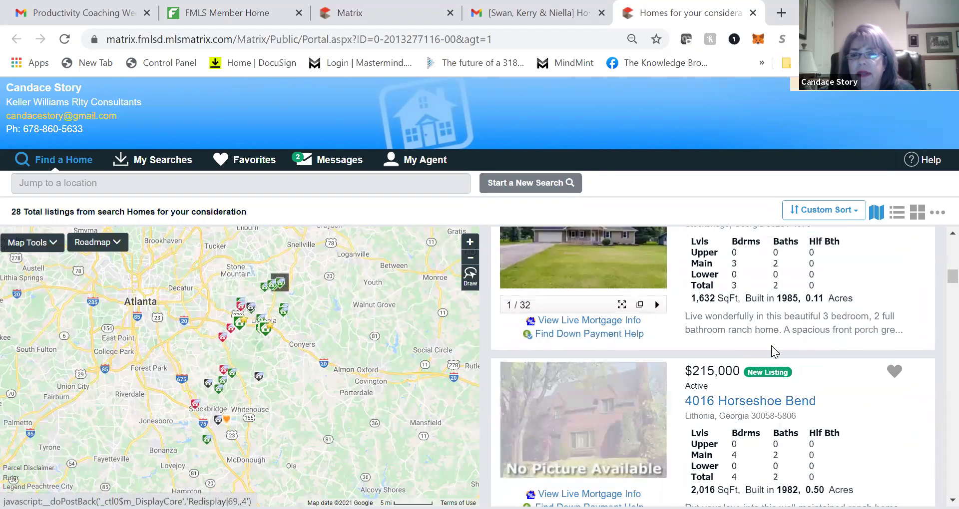
scroll(771, 346, down, 3)
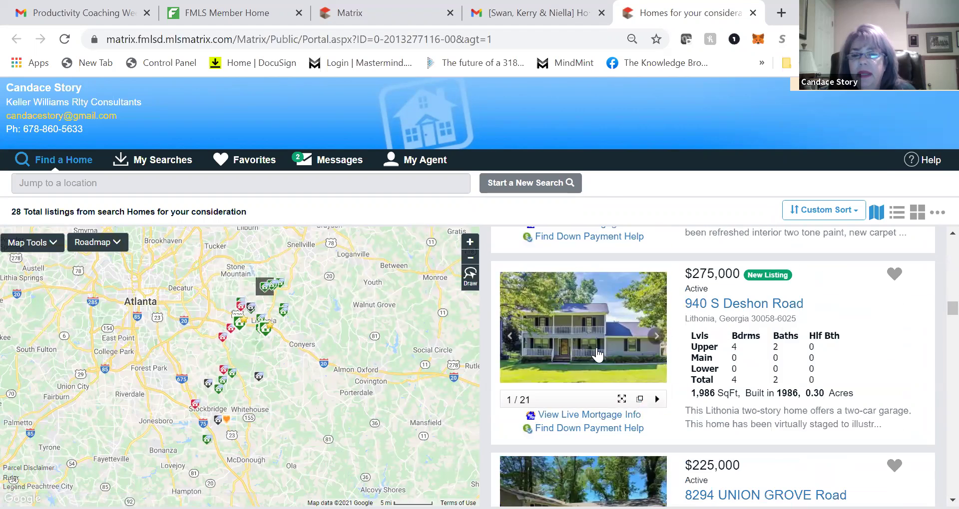
click(893, 275)
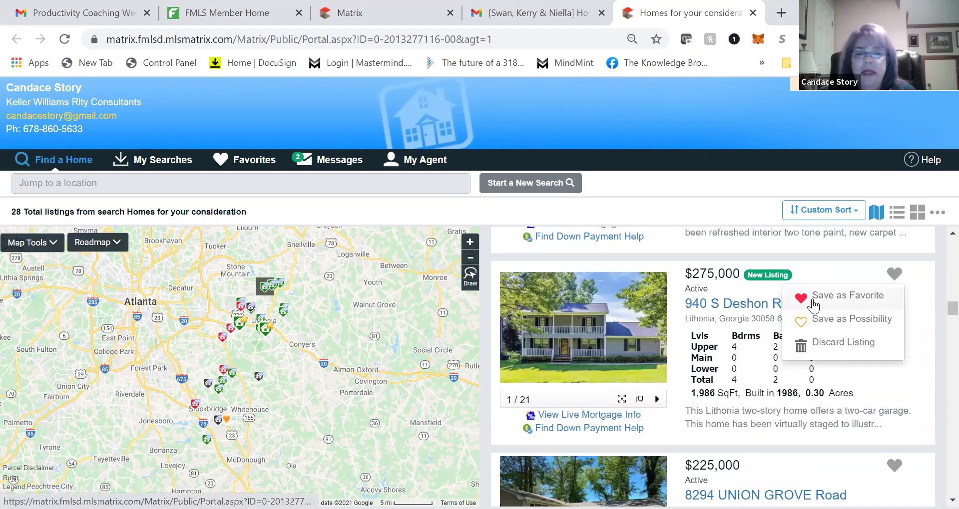